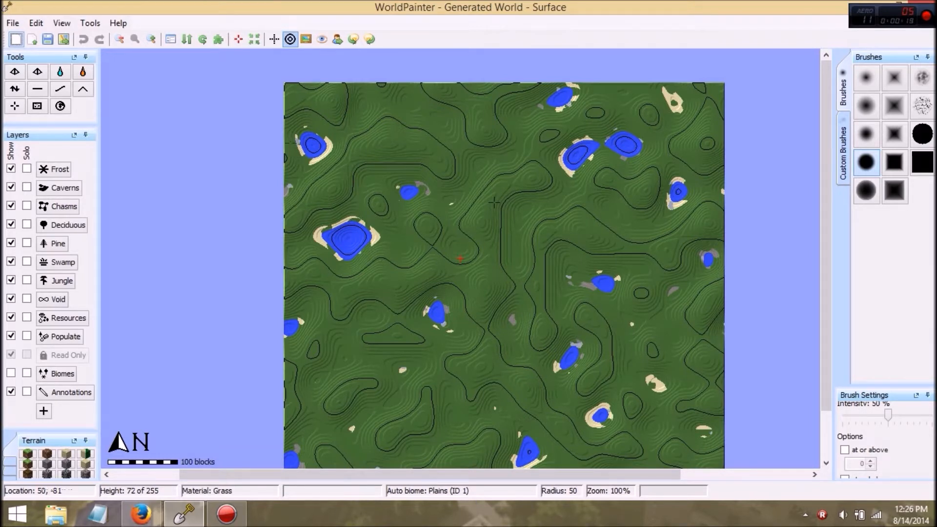
# Step: Start a new world named WP Tutorial and make it circular with a size of 500 blocks
pyautogui.click(13, 23)
pyautogui.click(54, 37)
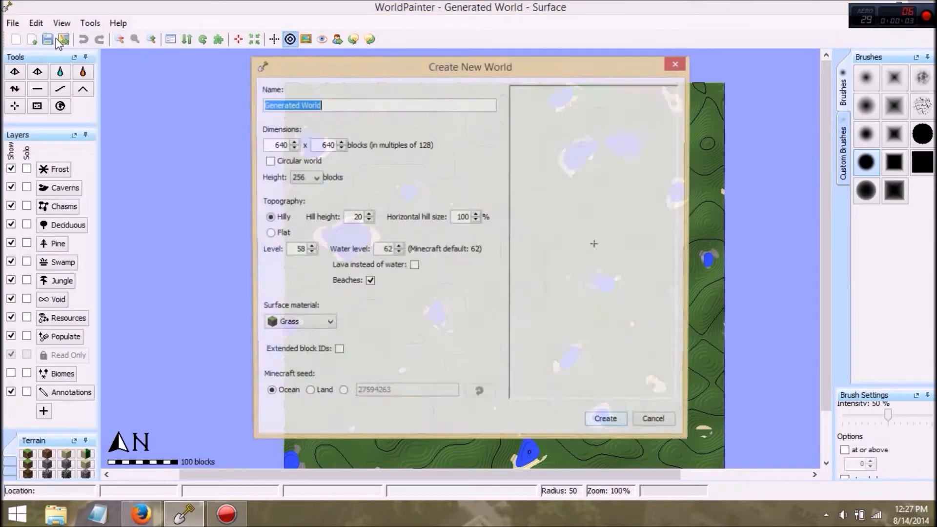
pyautogui.write('Test')
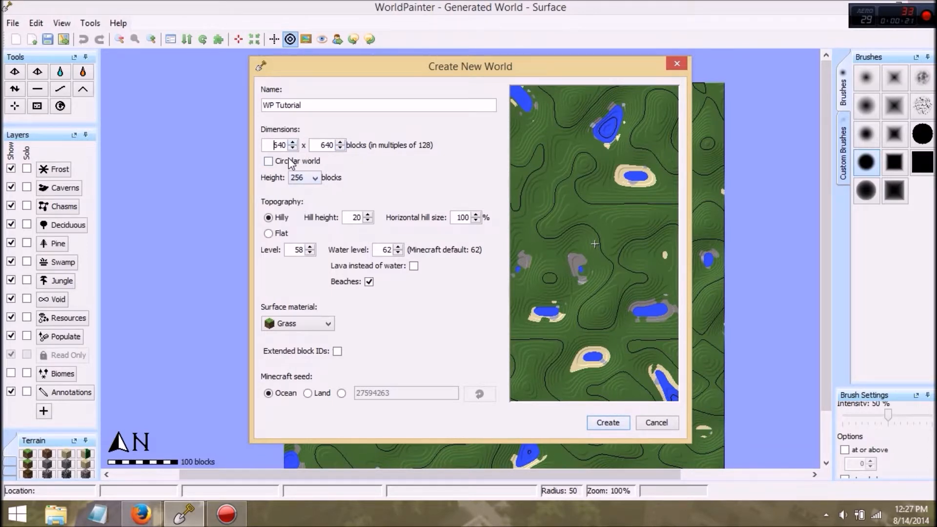
pyautogui.click(271, 162)
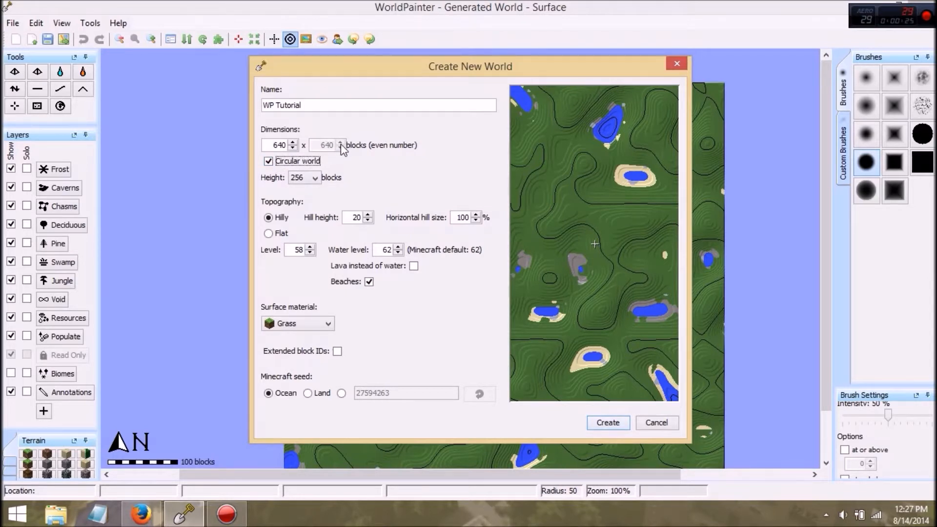
pyautogui.click(269, 162)
pyautogui.click(272, 162)
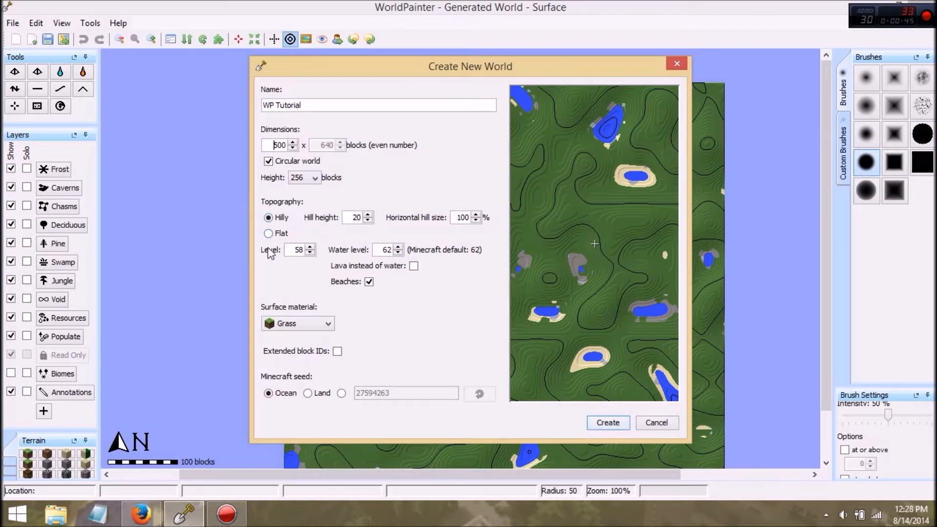
# Step: Choose flat topography for the new world, with terrain level 50 and water level 45
pyautogui.click(269, 234)
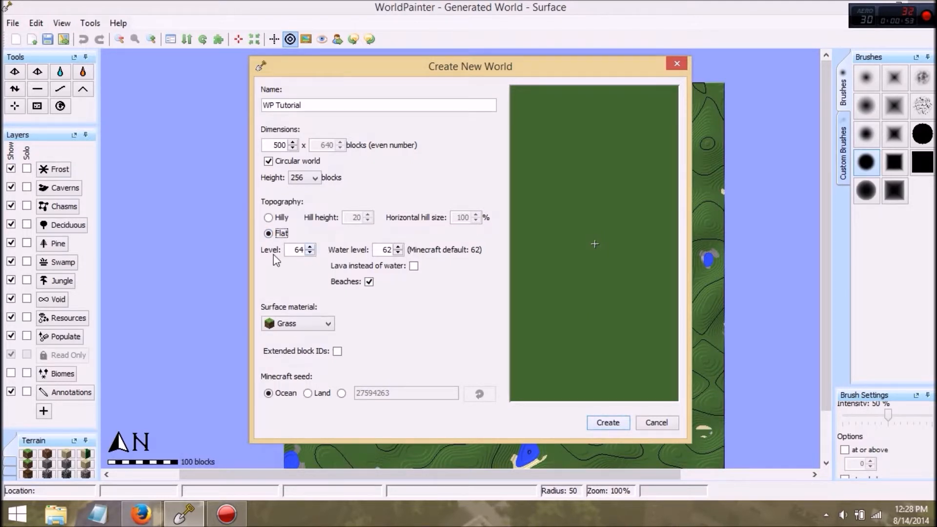
pyautogui.click(398, 247)
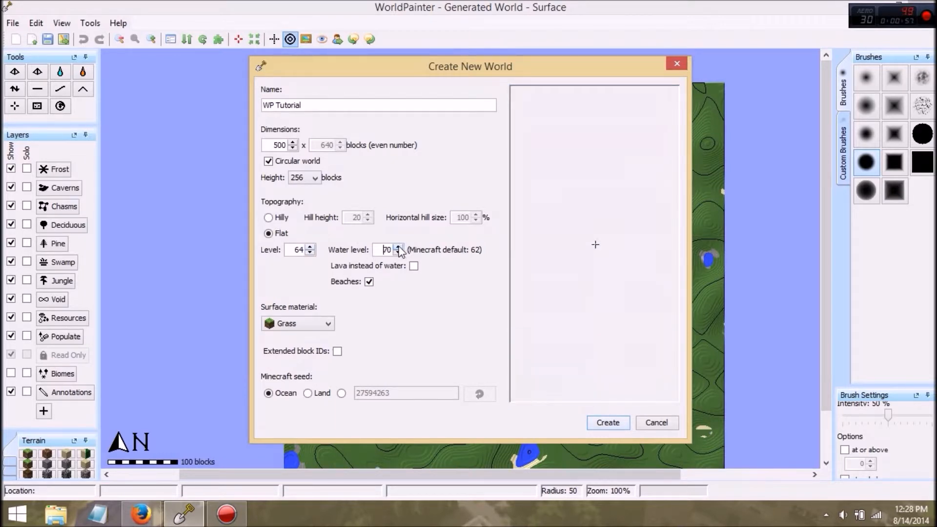
pyautogui.click(398, 247)
pyautogui.tripleClick(398, 254)
pyautogui.tripleClick(398, 253)
pyautogui.tripleClick(398, 253)
pyautogui.click(398, 254)
pyautogui.click(398, 254)
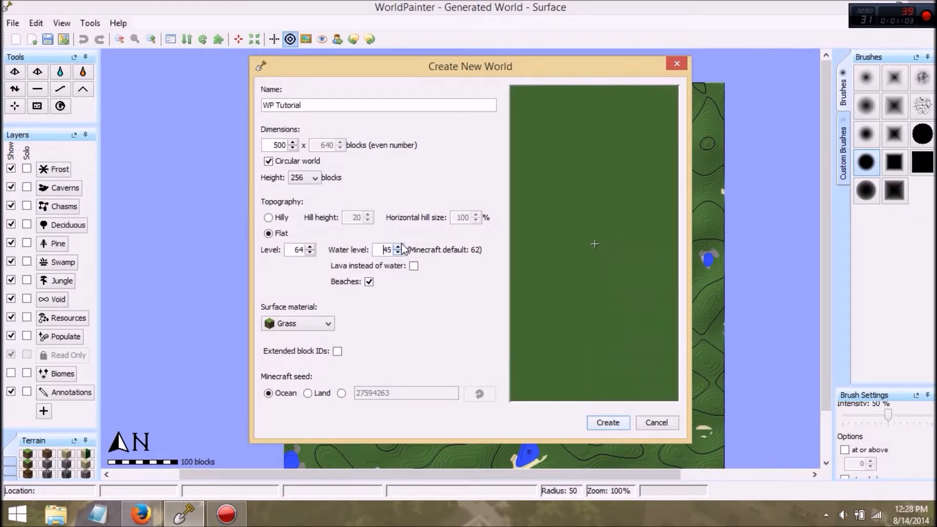
pyautogui.click(310, 253)
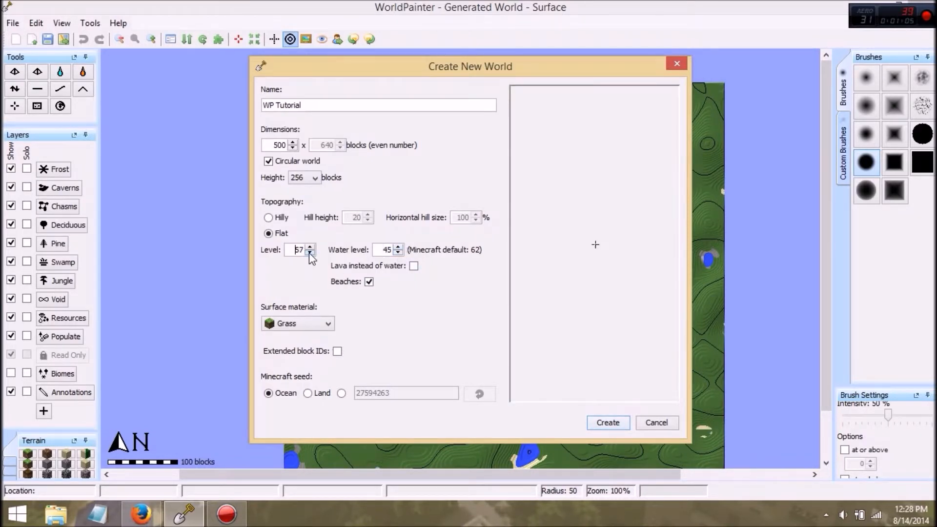
pyautogui.click(310, 253)
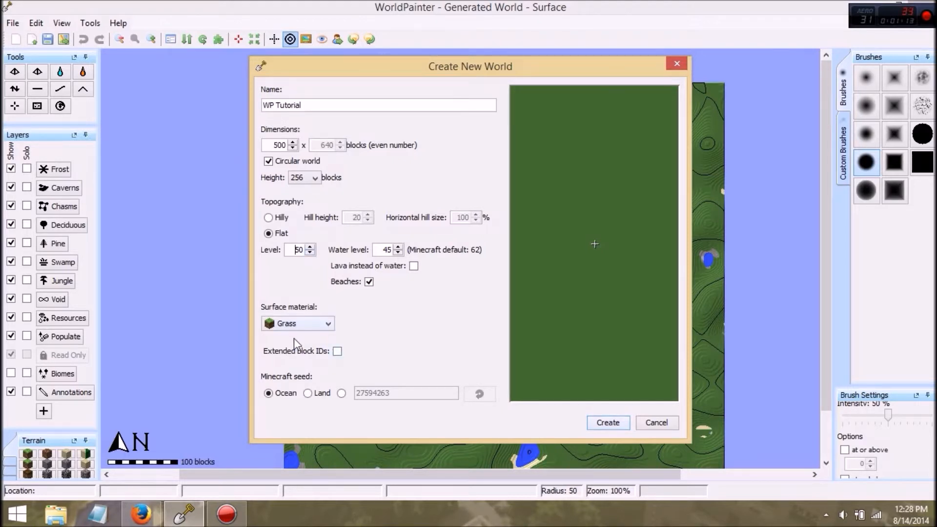
# Step: Keep Grass as the surface material, choose the Land seed and create the world
pyautogui.click(306, 326)
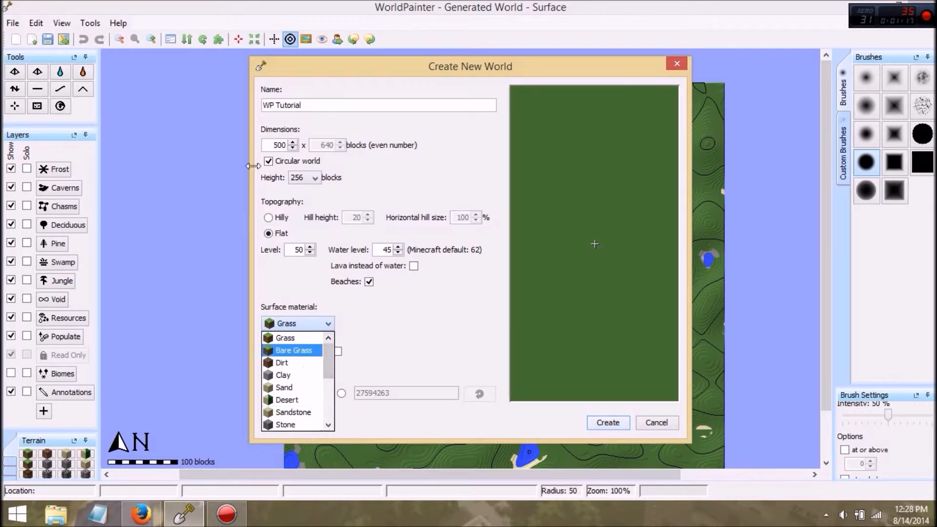
pyautogui.click(383, 317)
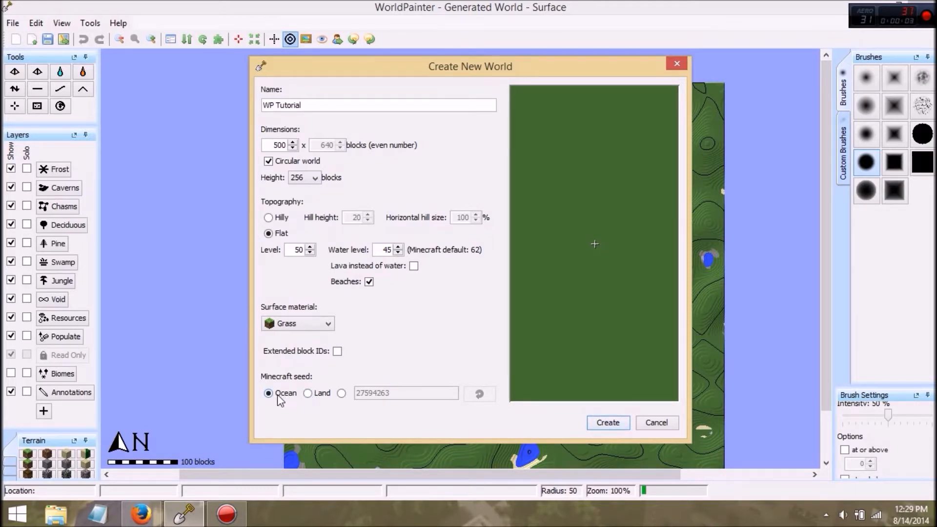
pyautogui.click(307, 393)
pyautogui.click(605, 423)
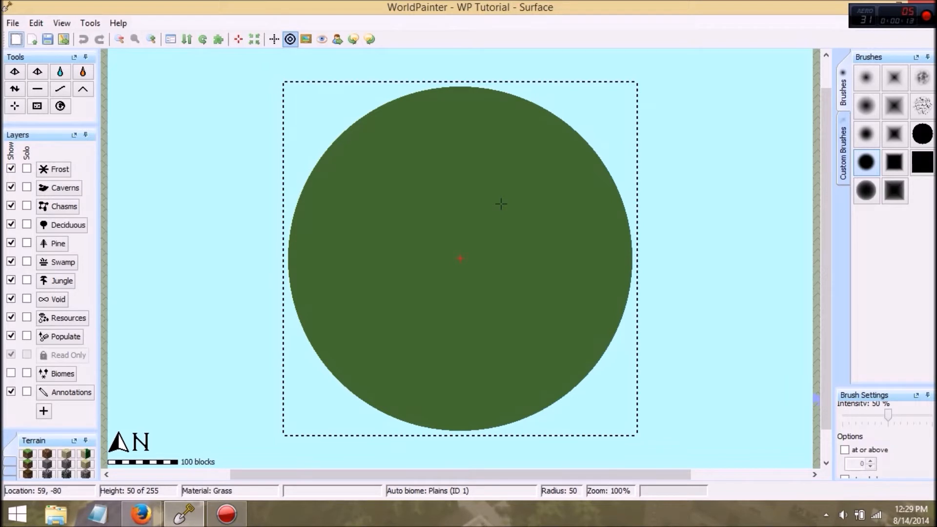
# Step: Examine the new circular landmass and its surroundings at different zoom levels
pyautogui.scroll(2, 510, 199)
pyautogui.scroll(-3, 511, 201)
pyautogui.scroll(2, 512, 203)
pyautogui.scroll(-3, 513, 199)
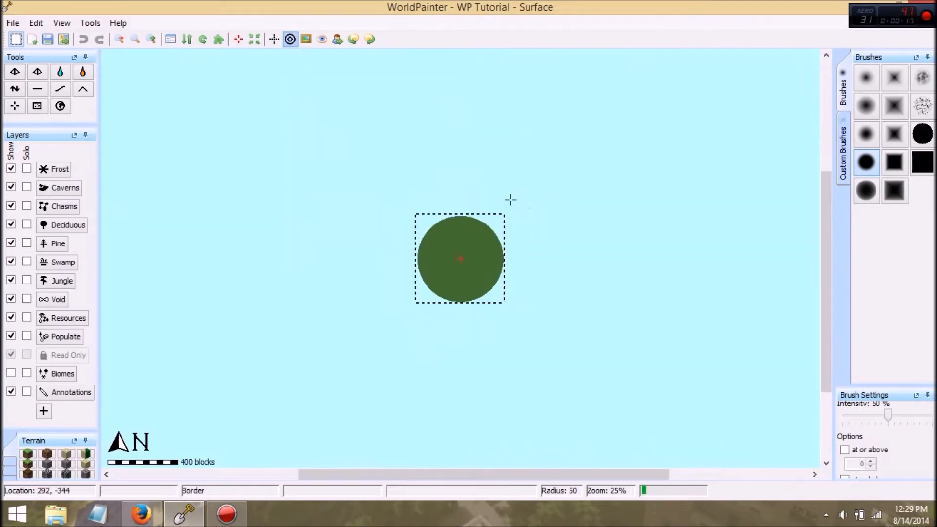
pyautogui.scroll(3, 511, 197)
pyautogui.scroll(-2, 513, 194)
pyautogui.scroll(2, 513, 194)
pyautogui.moveTo(513, 195); pyautogui.dragTo(640, 196, button='middle')
pyautogui.scroll(-1, 640, 196)
pyautogui.moveTo(572, 185); pyautogui.dragTo(531, 212, button='middle')
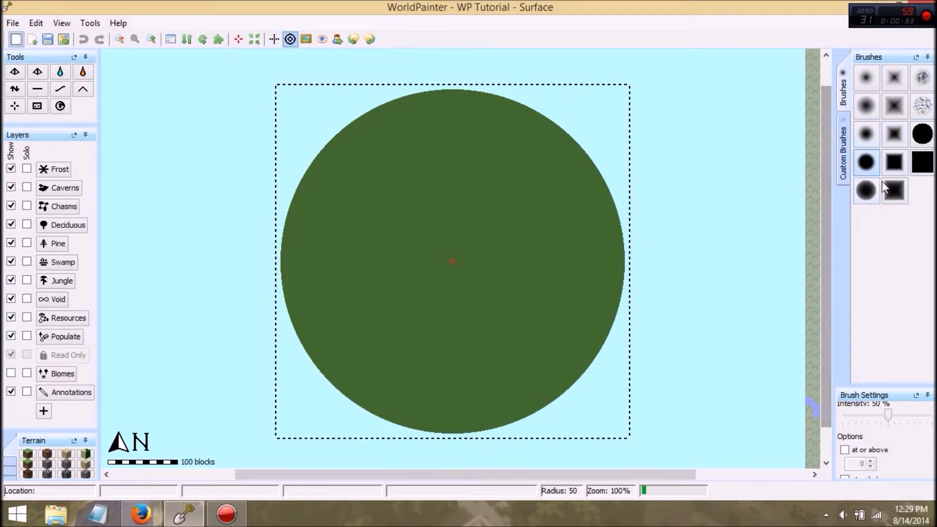
# Step: Look through the standard square and noise brushes and the collection of custom brushes
pyautogui.click(897, 190)
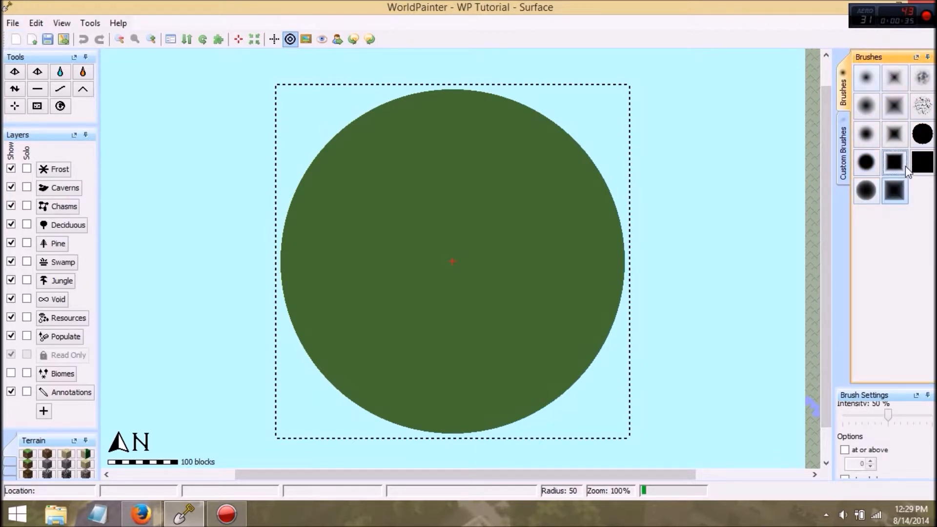
pyautogui.click(922, 105)
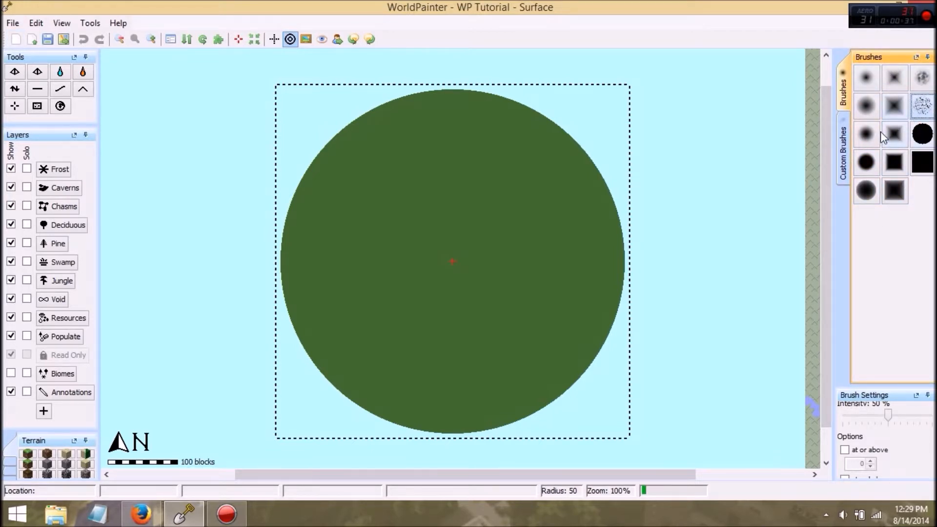
pyautogui.click(844, 147)
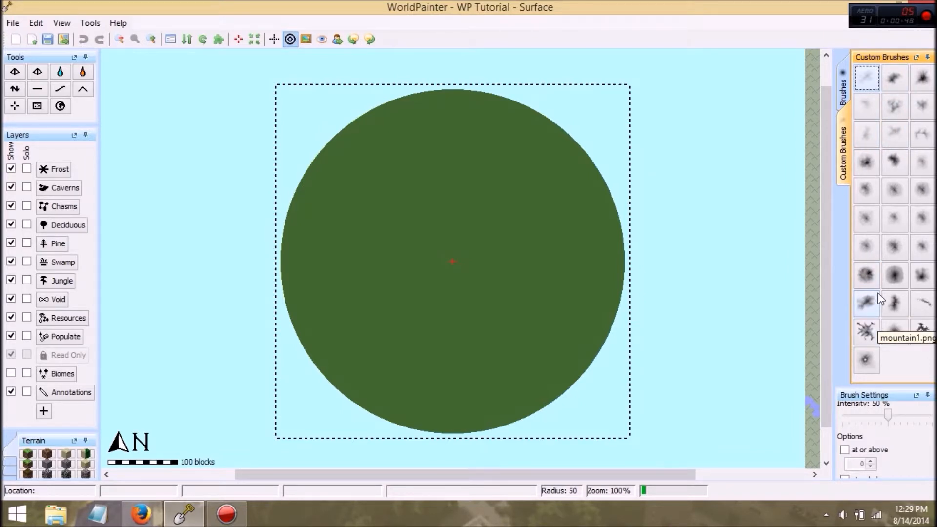
pyautogui.click(844, 93)
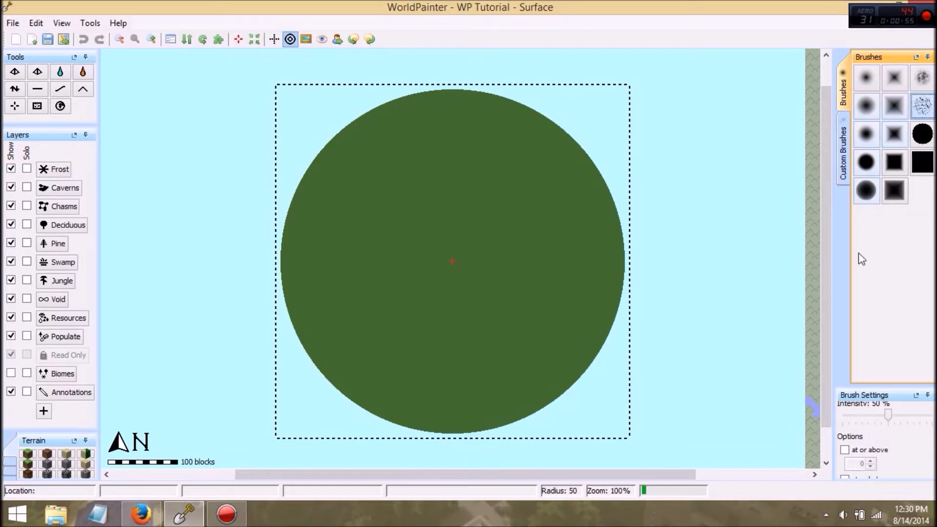
# Step: Dock the Brush Settings in their own column beside the map, try a 75° brush rotation and reset it to 0°
pyautogui.moveTo(871, 395); pyautogui.dragTo(814, 370)
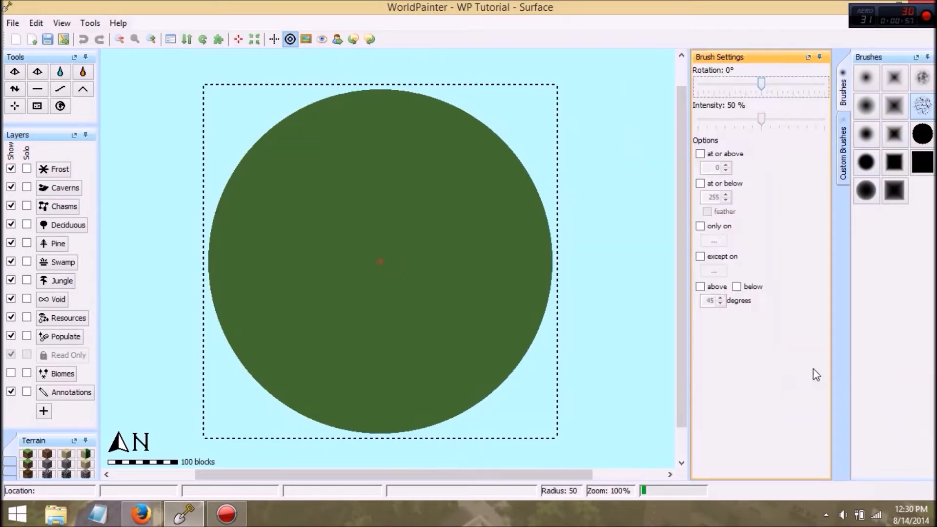
pyautogui.moveTo(764, 83); pyautogui.dragTo(790, 74)
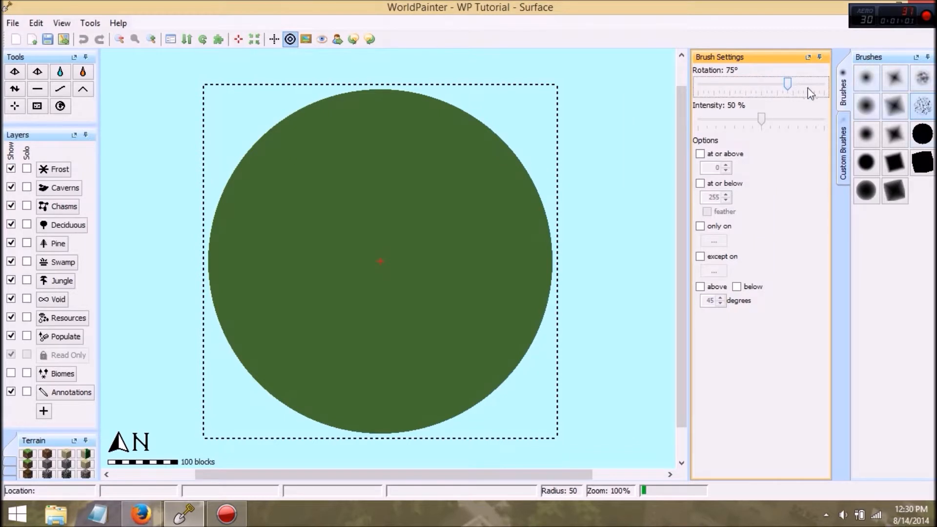
pyautogui.moveTo(734, 84); pyautogui.dragTo(762, 84)
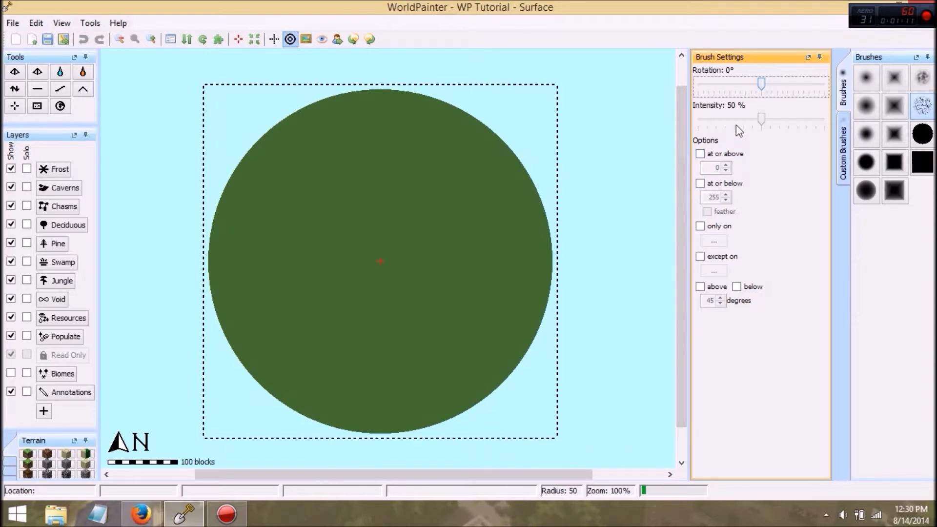
# Step: With the Height tool and a noise-patterned brush of radius 79, raise hills in the northwest and lower a lake basin in the southwest
pyautogui.click(18, 90)
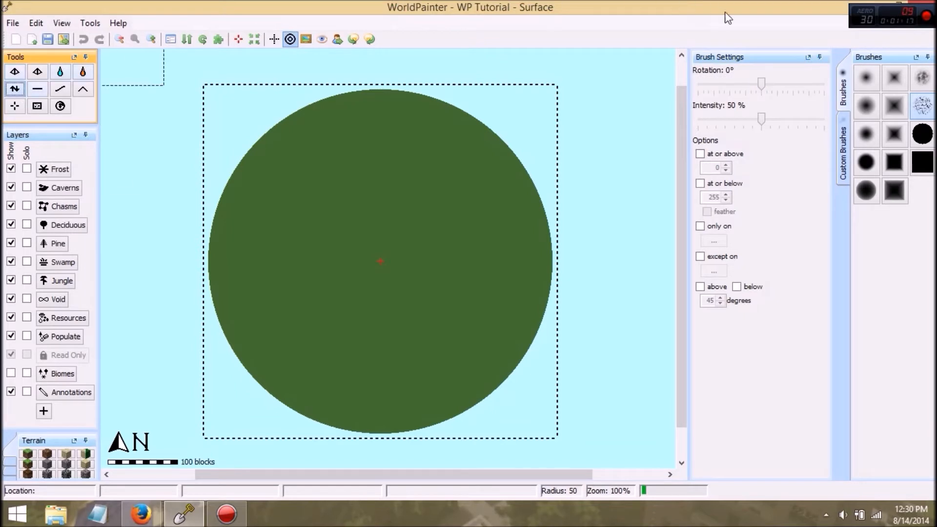
pyautogui.click(922, 78)
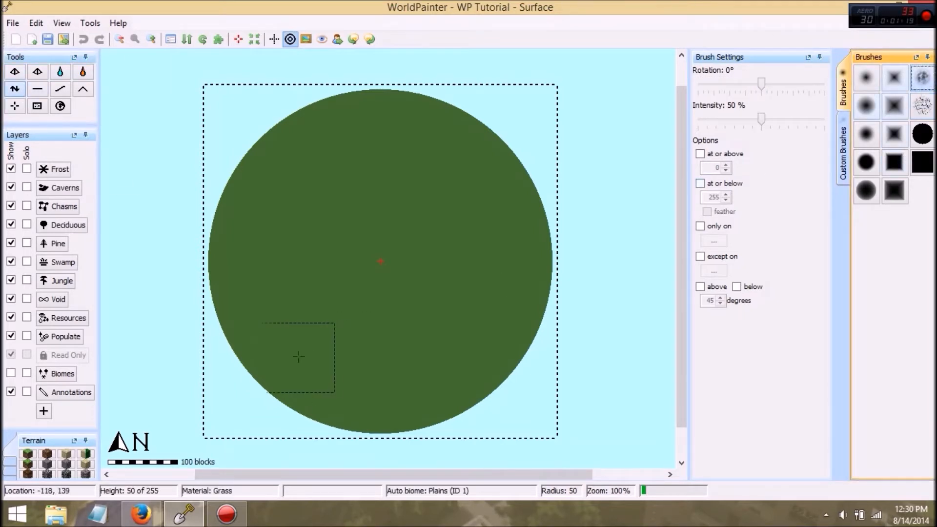
pyautogui.scroll(5, 335, 233)
pyautogui.moveTo(334, 232)
pyautogui.mouseDown()
pyautogui.moveTo(307, 205)
pyautogui.moveTo(314, 215)
pyautogui.moveTo(335, 213)
pyautogui.moveTo(301, 232)
pyautogui.moveTo(377, 159)
pyautogui.moveTo(404, 176)
pyautogui.moveTo(324, 193)
pyautogui.moveTo(372, 162)
pyautogui.moveTo(400, 165)
pyautogui.moveTo(325, 199)
pyautogui.moveTo(283, 269)
pyautogui.moveTo(333, 198)
pyautogui.moveTo(307, 220)
pyautogui.moveTo(262, 215)
pyautogui.moveTo(280, 253)
pyautogui.moveTo(283, 341)
pyautogui.moveTo(266, 312)
pyautogui.moveTo(273, 332)
pyautogui.moveTo(293, 346)
pyautogui.moveTo(339, 349)
pyautogui.moveTo(331, 374)
pyautogui.moveTo(312, 370)
pyautogui.moveTo(292, 328)
pyautogui.mouseUp()
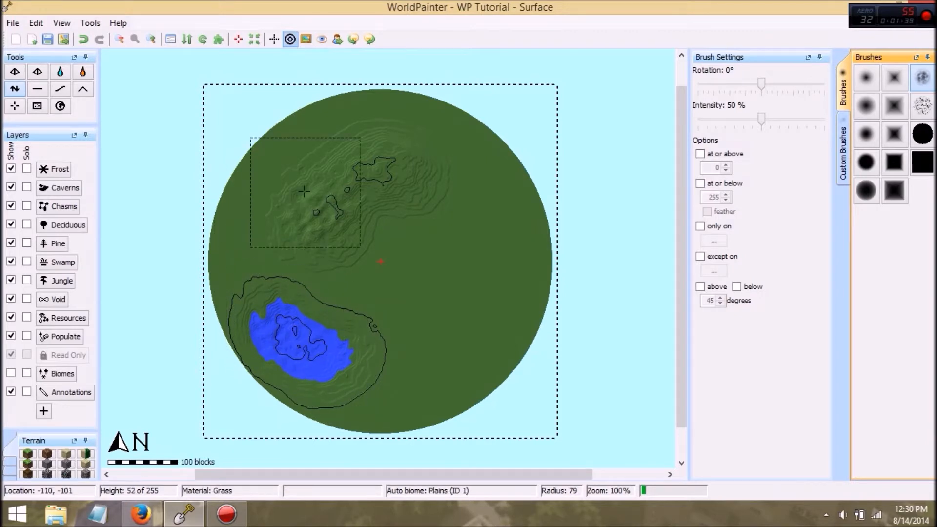
# Step: Flatten the middle of the northwestern hills at brush radius 36, and the southwestern lake bed with a soft round brush
pyautogui.click(41, 88)
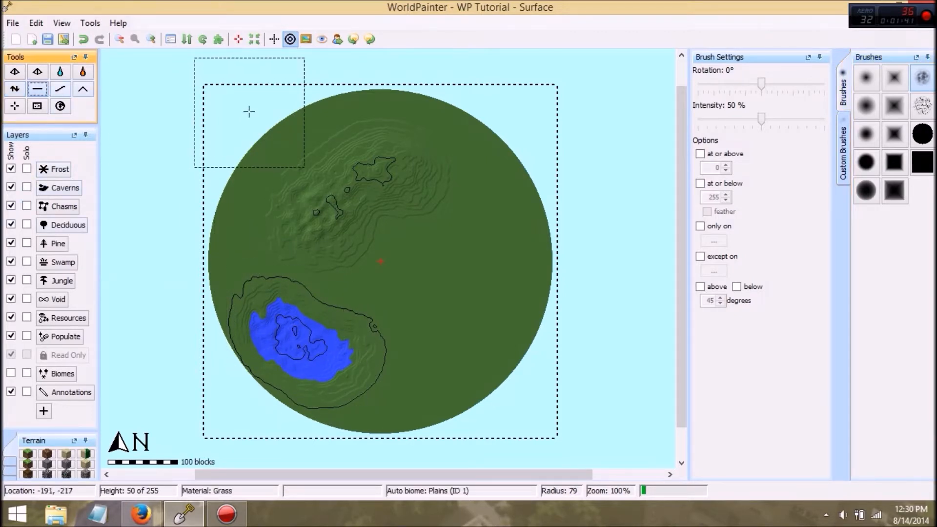
pyautogui.keyDown('ctrl'); pyautogui.scroll(2, 460, 160); pyautogui.keyUp('ctrl')
pyautogui.keyDown('ctrl'); pyautogui.scroll(-2, 427, 171); pyautogui.keyUp('ctrl')
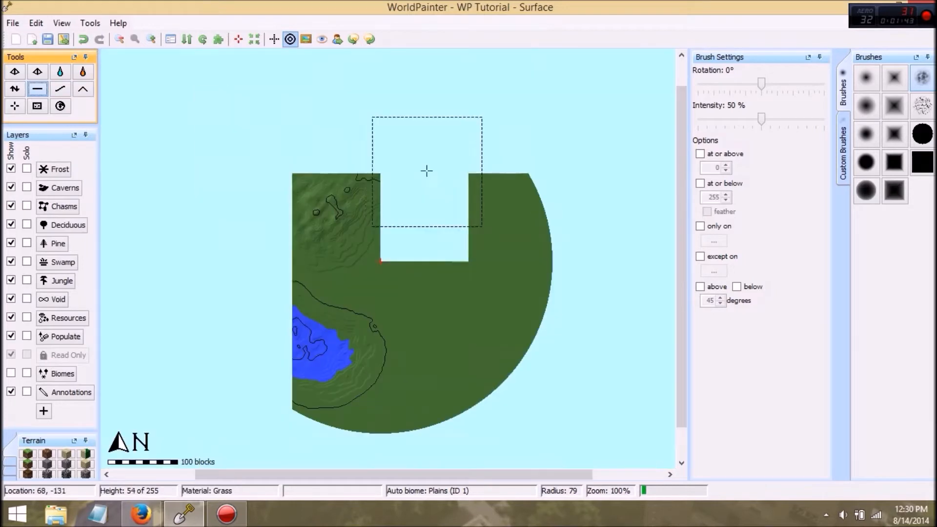
pyautogui.keyDown('ctrl'); pyautogui.scroll(1, 378, 184); pyautogui.keyUp('ctrl')
pyautogui.moveTo(370, 145); pyautogui.dragTo(418, 183, button='middle')
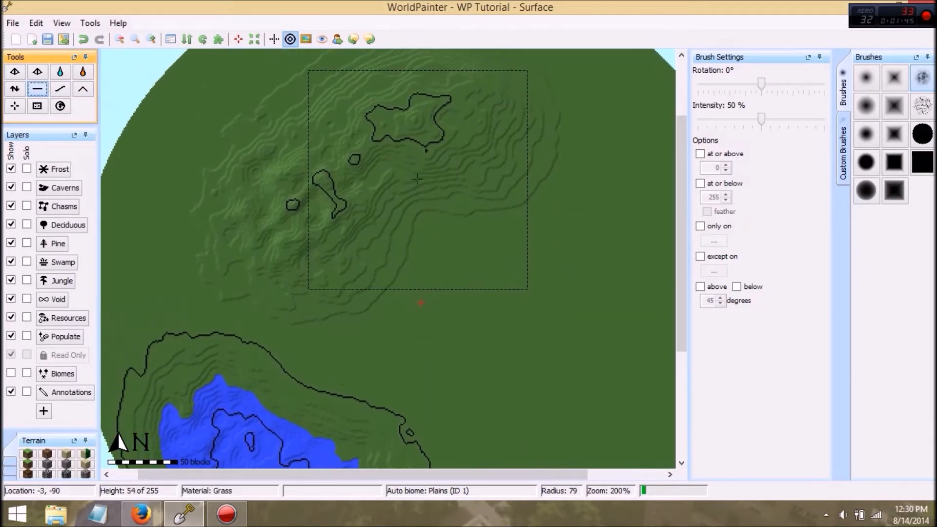
pyautogui.click(862, 89)
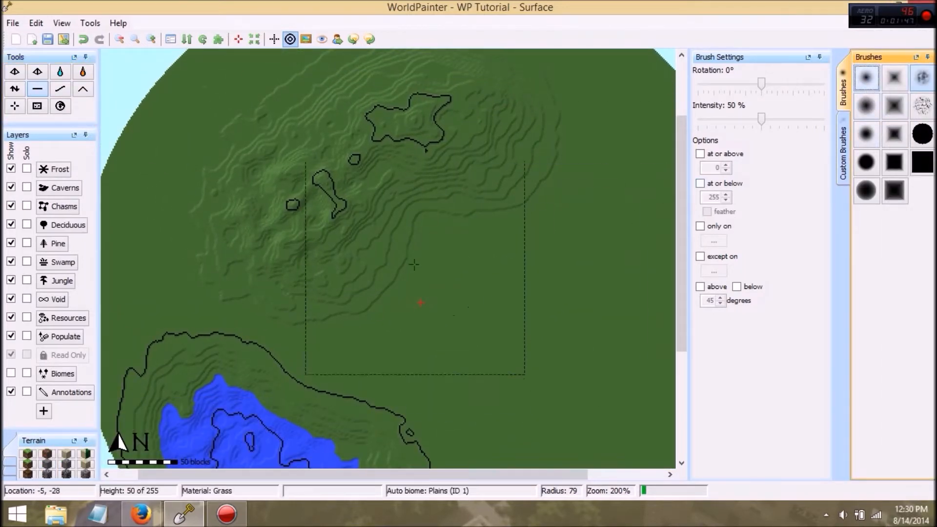
pyautogui.scroll(-6, 401, 185)
pyautogui.moveTo(384, 171); pyautogui.dragTo(365, 123)
pyautogui.moveTo(363, 119)
pyautogui.mouseDown()
pyautogui.moveTo(362, 159)
pyautogui.moveTo(304, 153)
pyautogui.mouseUp()
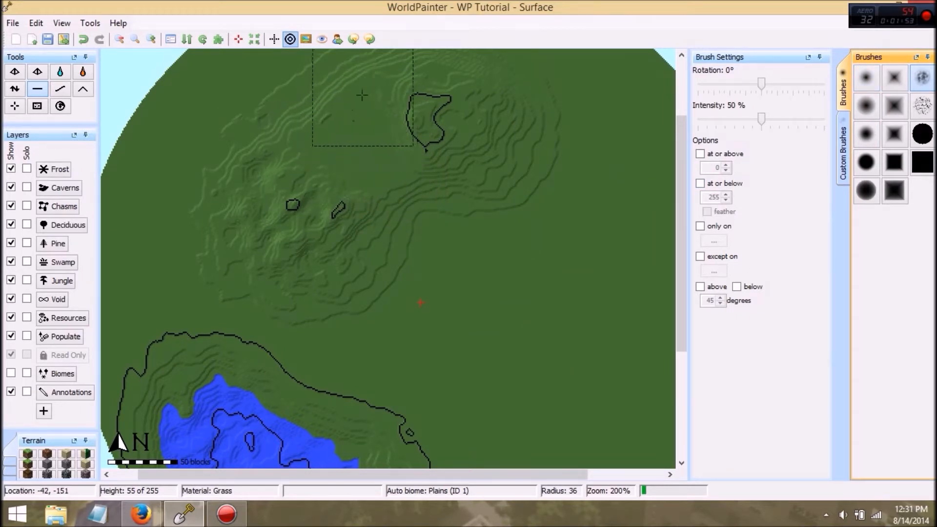
pyautogui.click(866, 77)
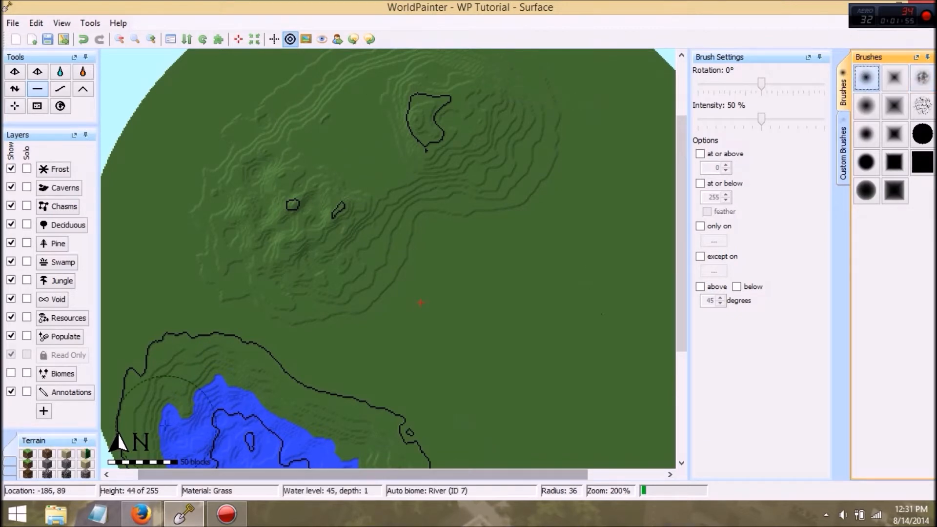
pyautogui.moveTo(228, 431)
pyautogui.mouseDown()
pyautogui.moveTo(226, 418)
pyautogui.moveTo(198, 406)
pyautogui.moveTo(183, 436)
pyautogui.moveTo(278, 455)
pyautogui.moveTo(346, 415)
pyautogui.mouseUp()
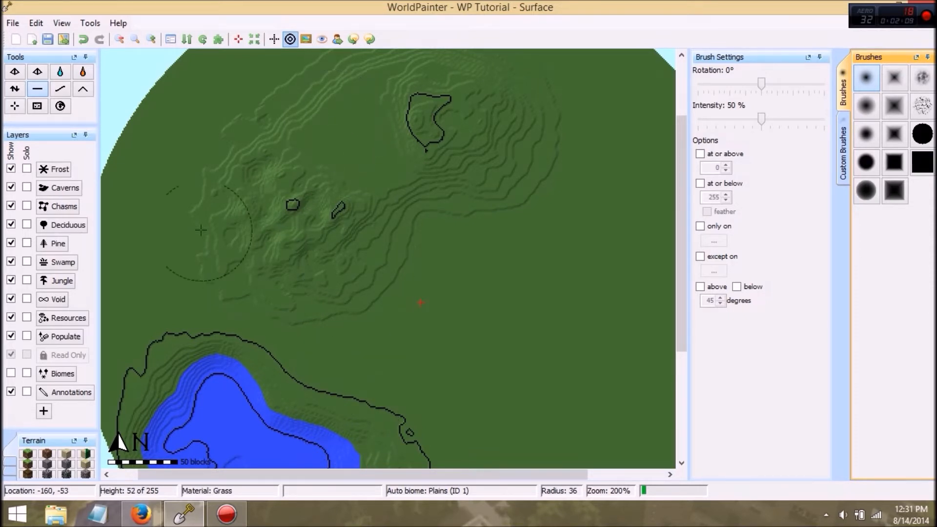
# Step: Smooth the northwestern hills with the soft round brush and set the brush intensity to 72%
pyautogui.click(59, 91)
pyautogui.moveTo(282, 220)
pyautogui.mouseDown()
pyautogui.moveTo(295, 157)
pyautogui.moveTo(274, 201)
pyautogui.moveTo(287, 208)
pyautogui.moveTo(251, 209)
pyautogui.moveTo(322, 242)
pyautogui.moveTo(338, 203)
pyautogui.moveTo(370, 198)
pyautogui.moveTo(387, 168)
pyautogui.moveTo(426, 173)
pyautogui.moveTo(442, 127)
pyautogui.moveTo(429, 100)
pyautogui.mouseUp()
pyautogui.moveTo(760, 118)
pyautogui.mouseDown()
pyautogui.moveTo(796, 105)
pyautogui.moveTo(788, 118)
pyautogui.mouseUp()
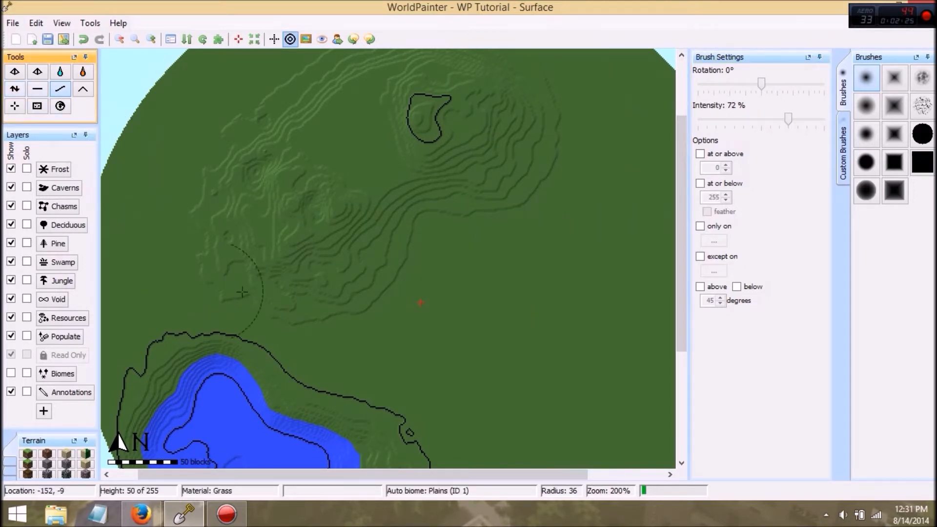
# Step: Raise a steep ridge east of the red centre marker, and a gentle rise at the marker using 15% intensity
pyautogui.moveTo(510, 290)
pyautogui.mouseDown()
pyautogui.moveTo(584, 198)
pyautogui.moveTo(557, 224)
pyautogui.moveTo(540, 295)
pyautogui.moveTo(585, 263)
pyautogui.mouseUp()
pyautogui.moveTo(788, 119); pyautogui.dragTo(712, 127)
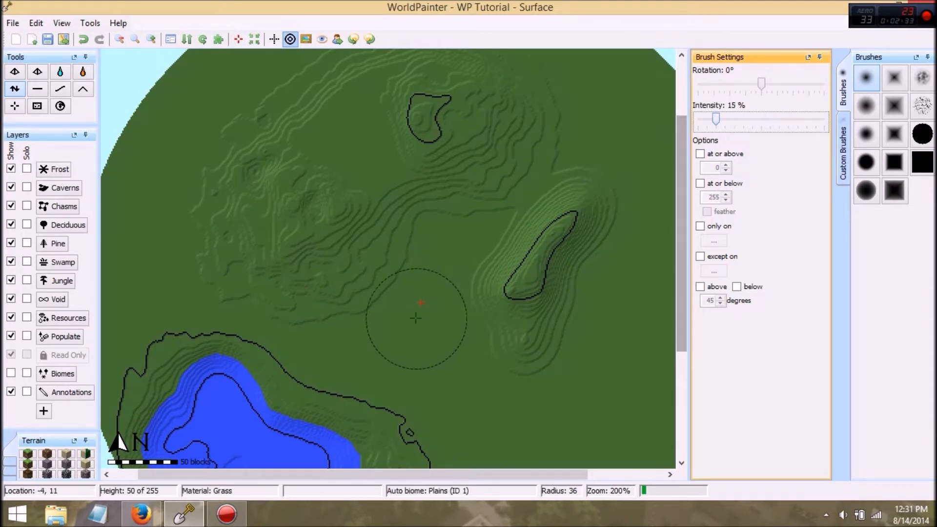
pyautogui.moveTo(418, 309)
pyautogui.mouseDown()
pyautogui.moveTo(433, 292)
pyautogui.moveTo(430, 322)
pyautogui.moveTo(451, 246)
pyautogui.moveTo(442, 278)
pyautogui.moveTo(410, 302)
pyautogui.moveTo(469, 283)
pyautogui.moveTo(459, 213)
pyautogui.moveTo(449, 207)
pyautogui.moveTo(435, 234)
pyautogui.mouseUp()
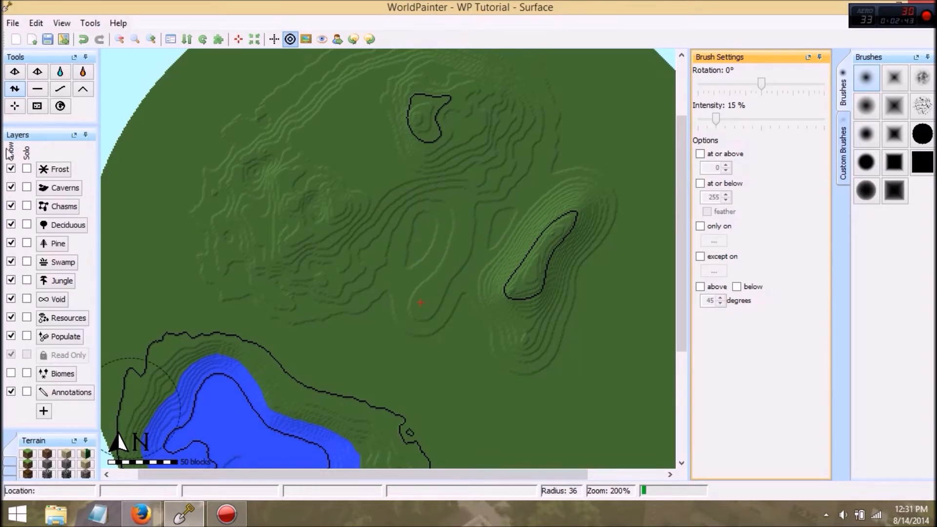
# Step: Raise a steep peak near the world's northwestern edge with the Mountain tool, using brush radius 42 and 65% intensity
pyautogui.click(78, 93)
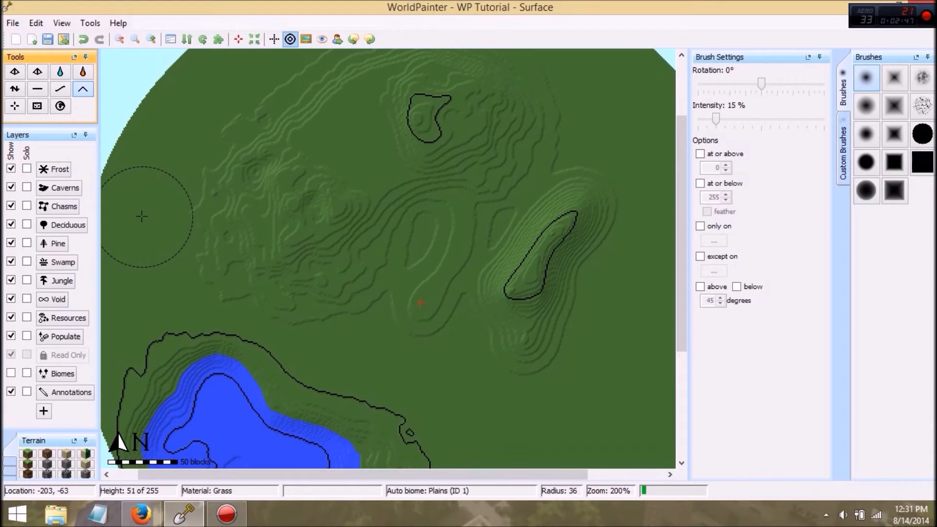
pyautogui.scroll(2, 171, 176)
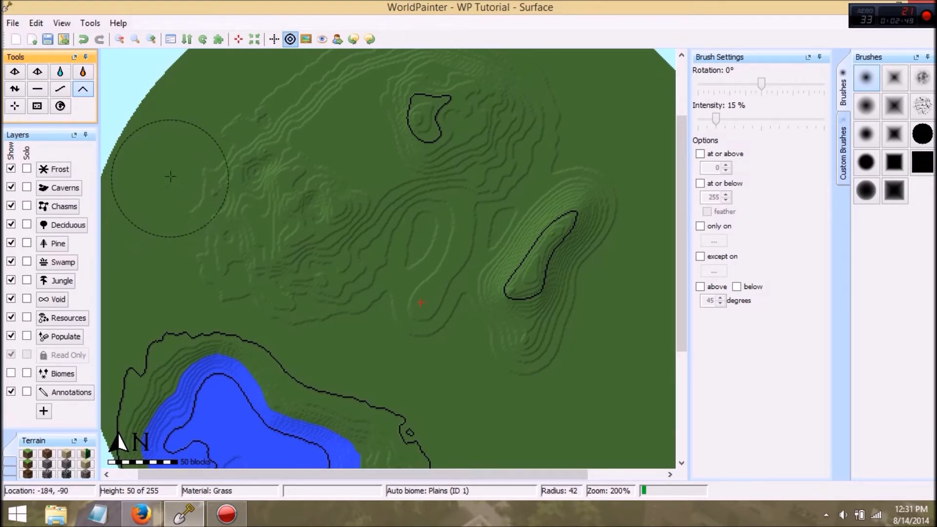
pyautogui.moveTo(716, 118)
pyautogui.mouseDown()
pyautogui.moveTo(707, 118)
pyautogui.moveTo(722, 116)
pyautogui.mouseUp()
pyautogui.moveTo(780, 112); pyautogui.dragTo(781, 111)
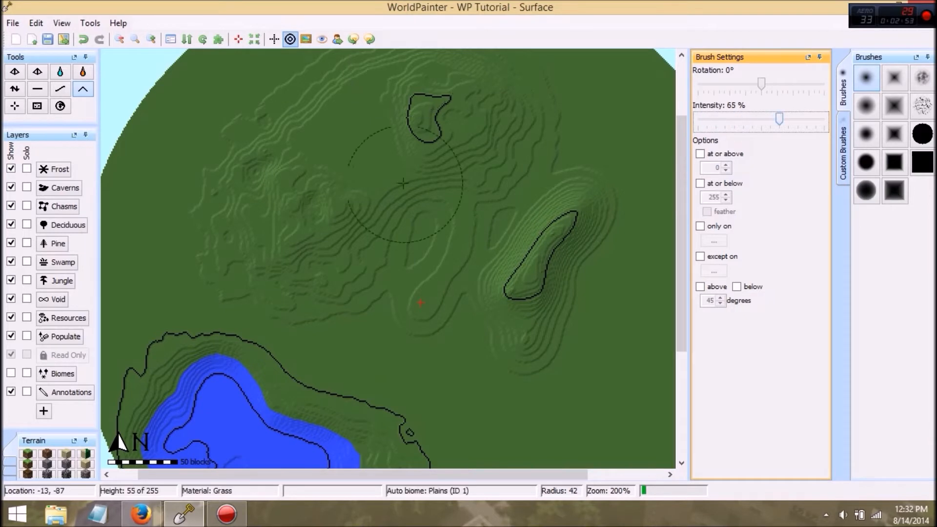
pyautogui.moveTo(177, 172); pyautogui.dragTo(217, 118)
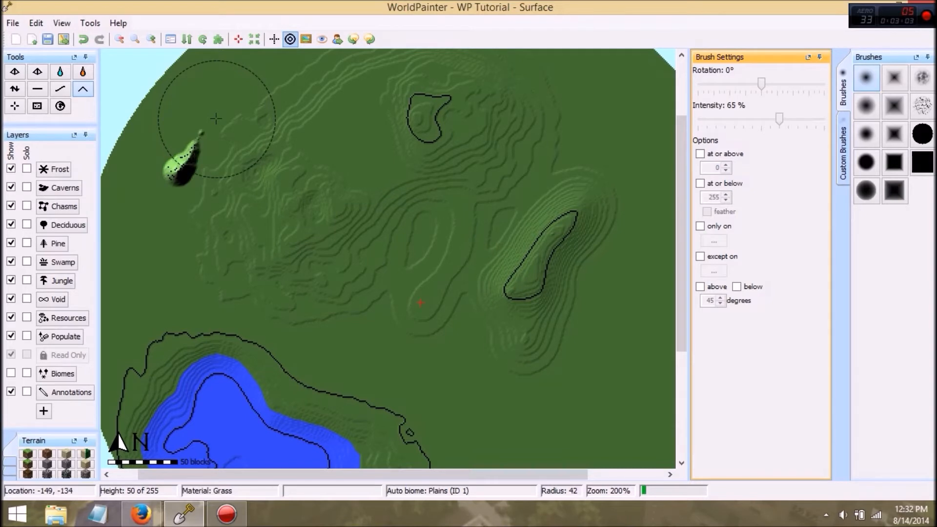
# Step: Inspect the sculpted terrain and the northwestern peak in the 3D view, and return to the map
pyautogui.hotkey('ctrl', '3')
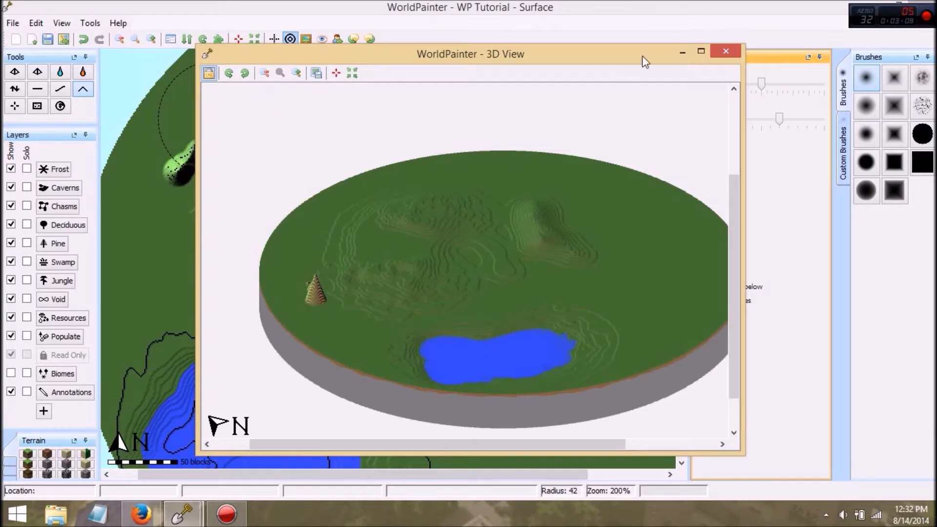
pyautogui.click(727, 49)
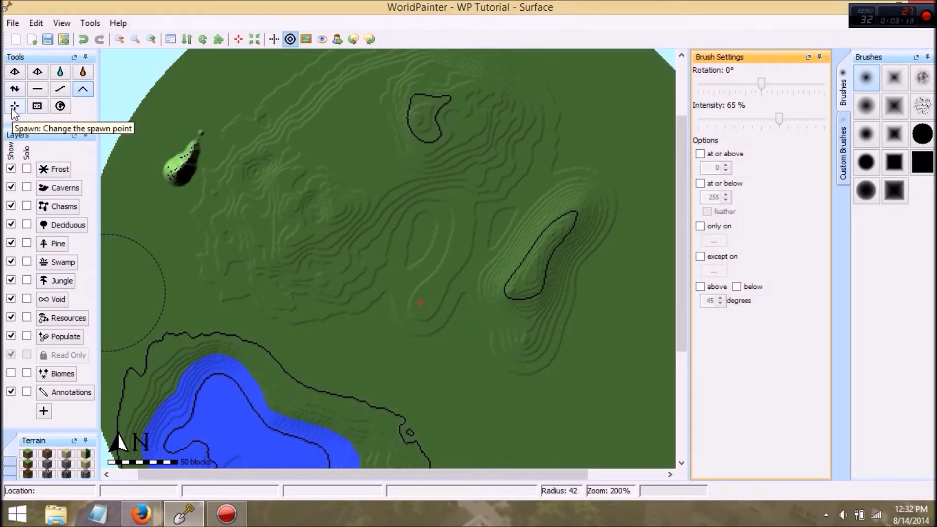
pyautogui.moveTo(387, 327)
pyautogui.mouseDown()
pyautogui.moveTo(403, 297)
pyautogui.moveTo(429, 314)
pyautogui.mouseUp()
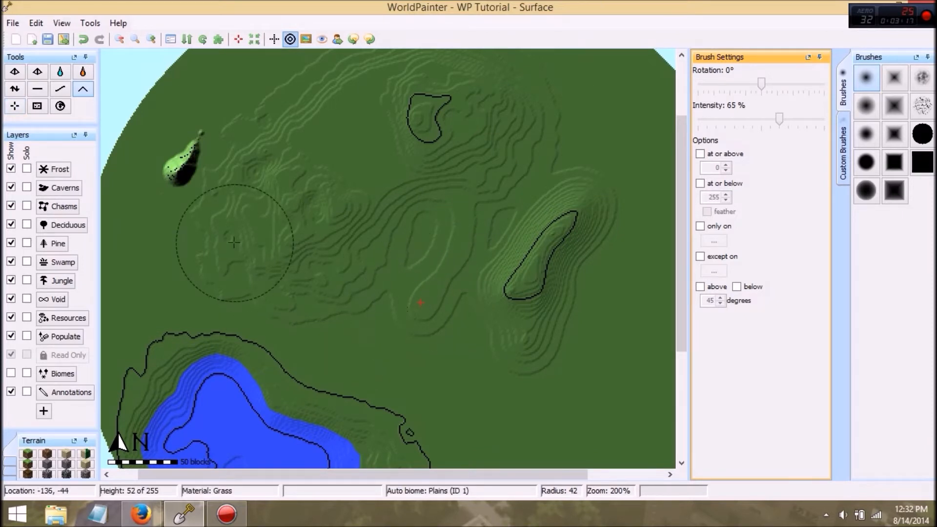
# Step: Drain all the water from the southwestern lake with the Sponge tool, and look through the Global Operations dialog without applying anything
pyautogui.click(40, 109)
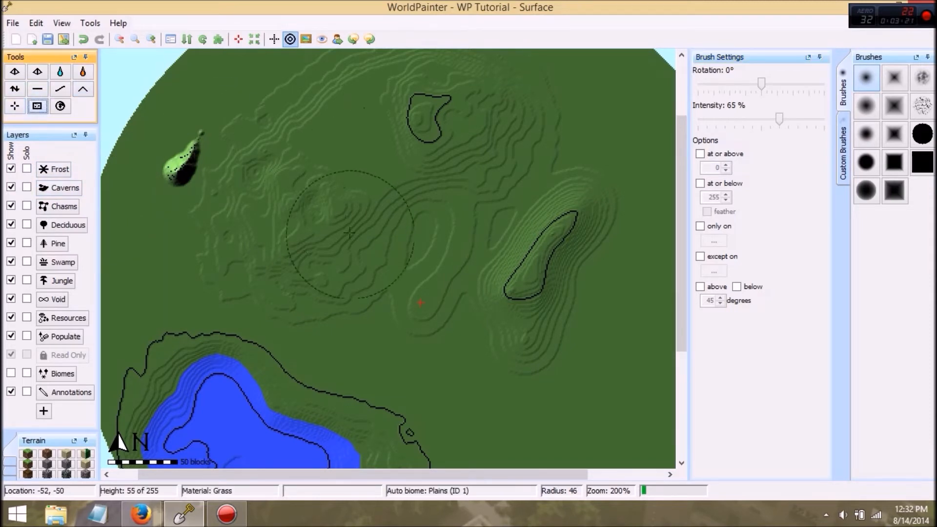
pyautogui.scroll(-1, 375, 262)
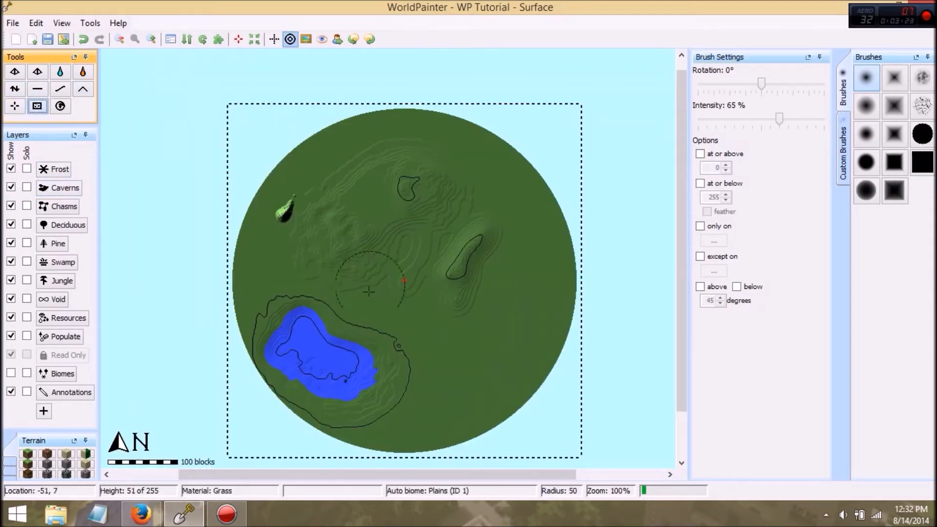
pyautogui.moveTo(353, 381)
pyautogui.mouseDown()
pyautogui.moveTo(303, 341)
pyautogui.moveTo(342, 370)
pyautogui.moveTo(318, 341)
pyautogui.moveTo(398, 360)
pyautogui.mouseUp()
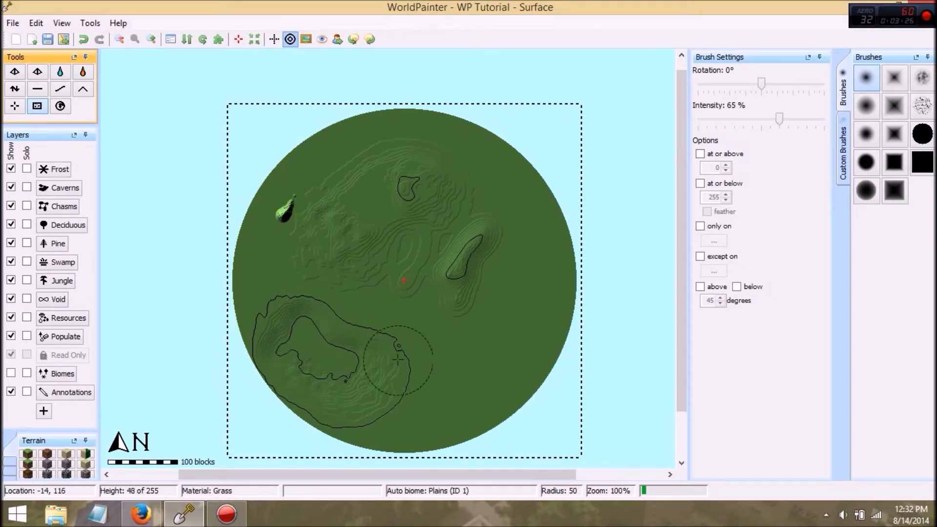
pyautogui.click(59, 107)
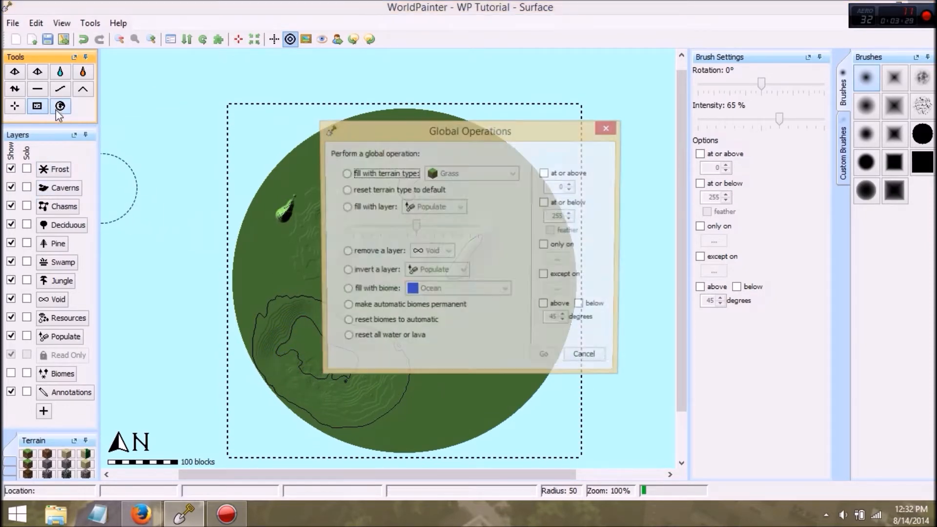
pyautogui.click(611, 131)
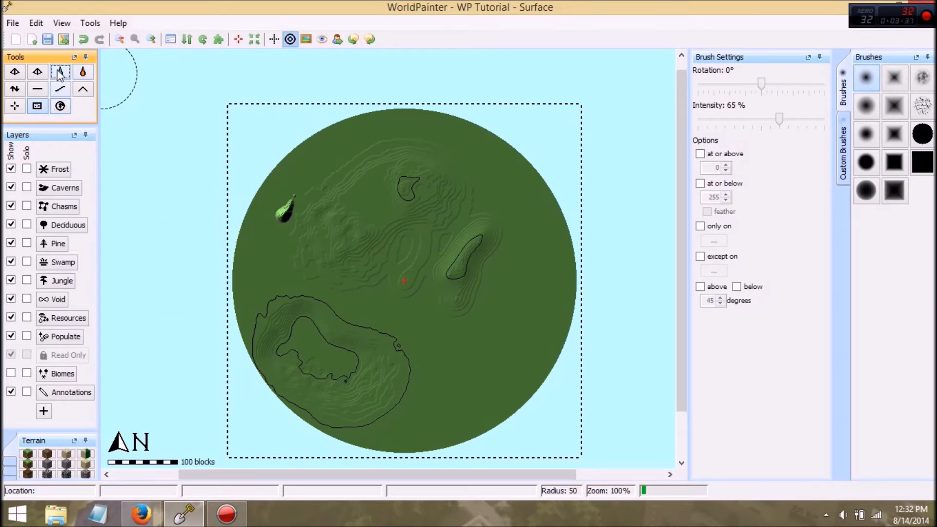
# Step: Flood the southwestern basin with water, and raise the lake's level in two further increments
pyautogui.click(287, 331)
pyautogui.click(282, 325)
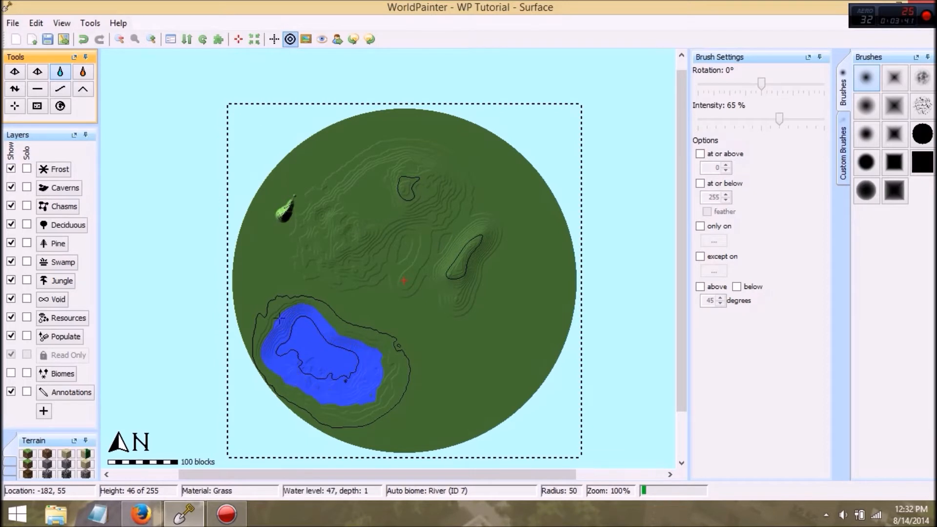
pyautogui.click(389, 367)
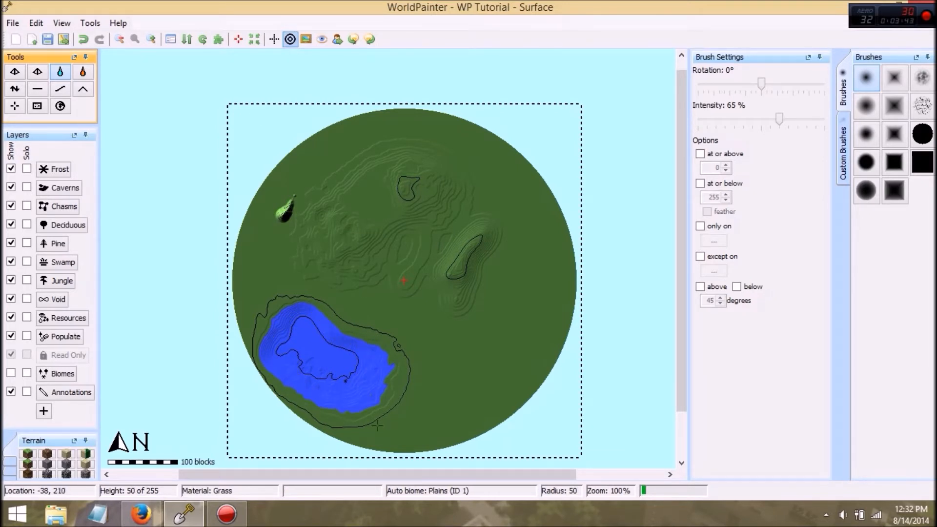
# Step: Raise a 45-degree rotated sandstone pyramid in the southeast, and a square pyramid just northeast of it
pyautogui.click(16, 73)
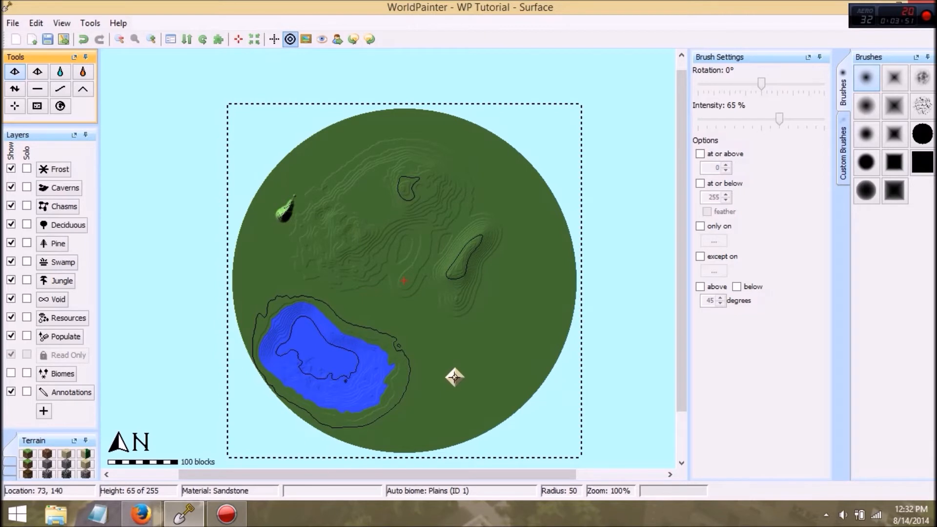
pyautogui.click(454, 378)
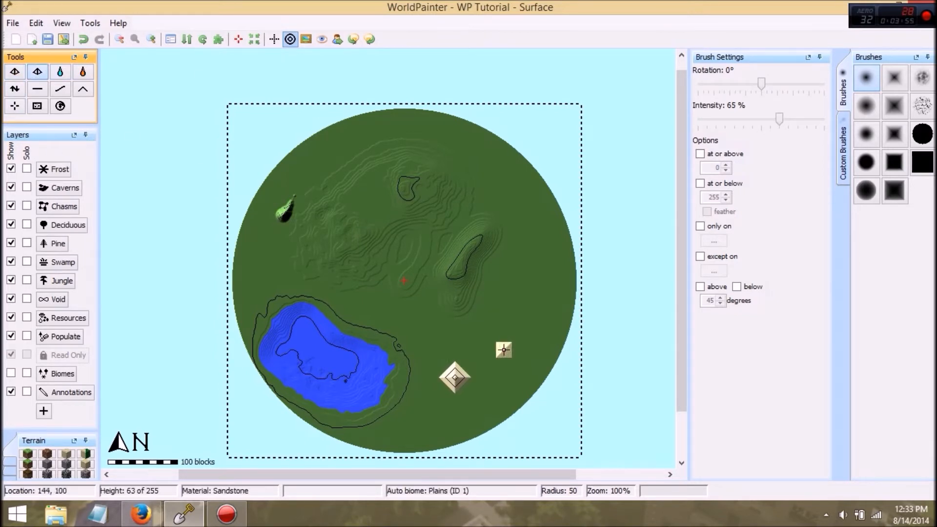
pyautogui.click(504, 350)
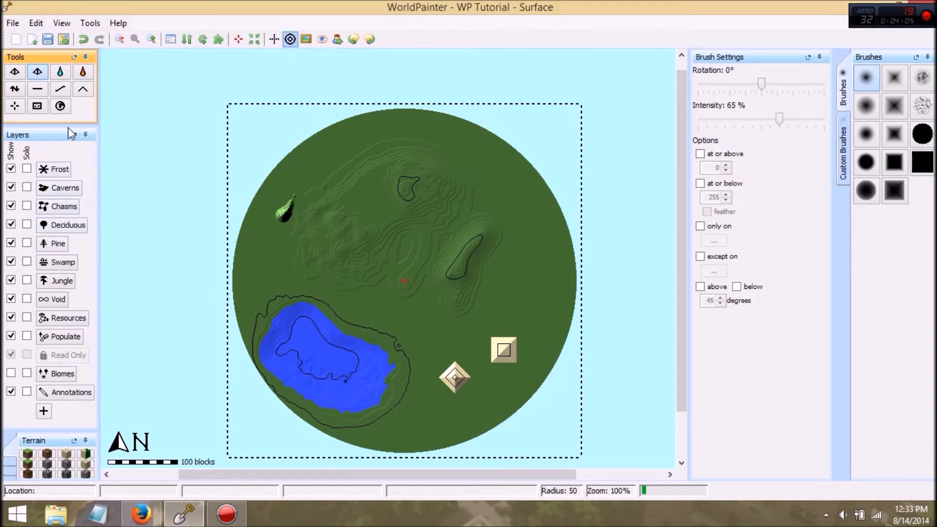
# Step: Raise a long rugged mountain range across the northeast with the Height tool and the diagonal ridge custom brush, at radius 136 and 86% intensity
pyautogui.click(842, 149)
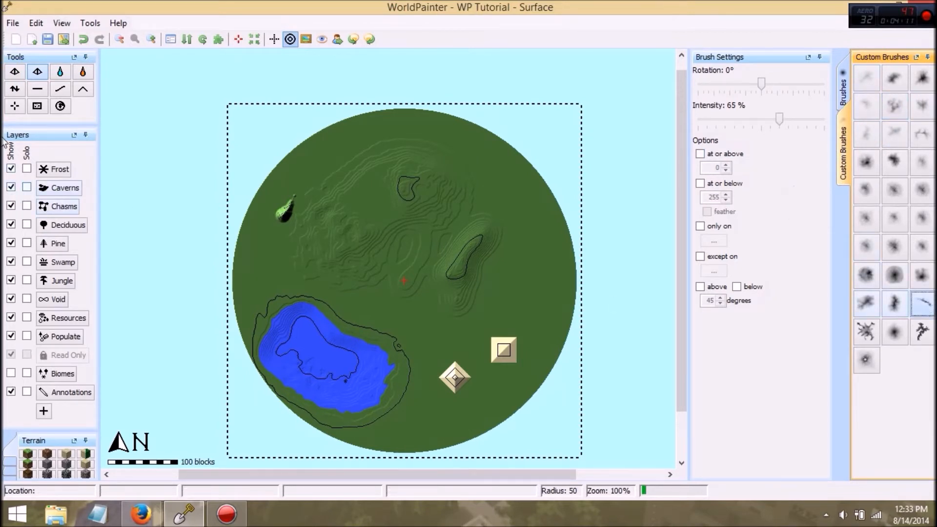
pyautogui.click(15, 89)
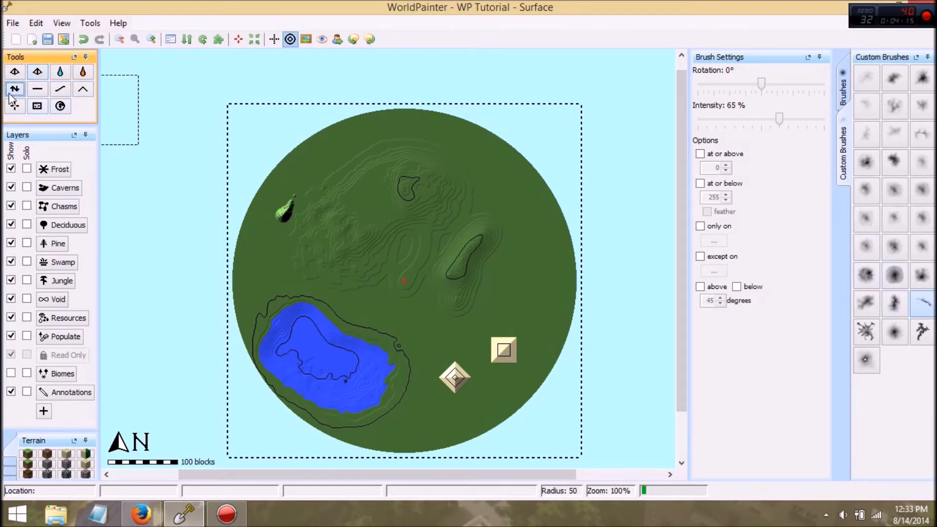
pyautogui.scroll(4, 457, 249)
pyautogui.moveTo(468, 242); pyautogui.dragTo(469, 241)
pyautogui.moveTo(780, 119); pyautogui.dragTo(807, 120)
pyautogui.moveTo(481, 220)
pyautogui.mouseDown()
pyautogui.moveTo(476, 226)
pyautogui.moveTo(480, 219)
pyautogui.mouseUp()
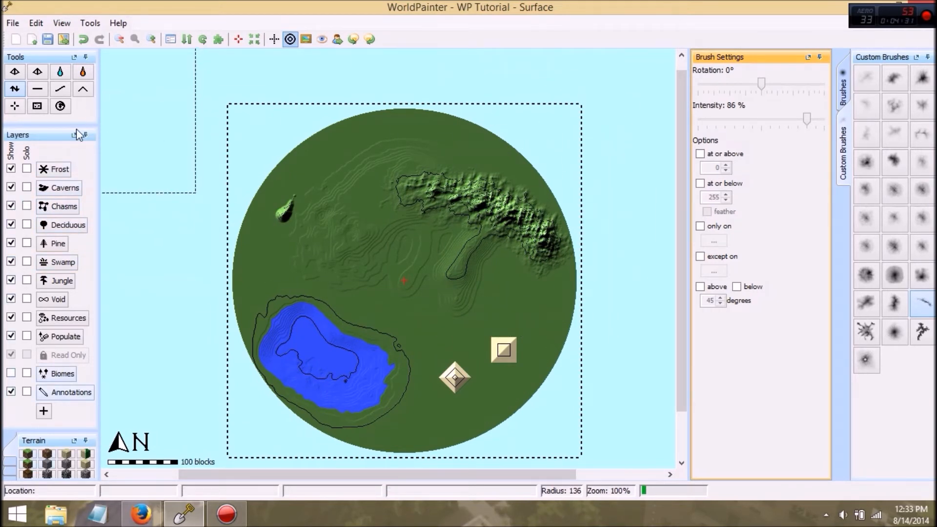
# Step: Paint Frost along the crest of the northeastern range with the soft round brush at radius 19 and 43% intensity
pyautogui.click(53, 169)
pyautogui.click(843, 74)
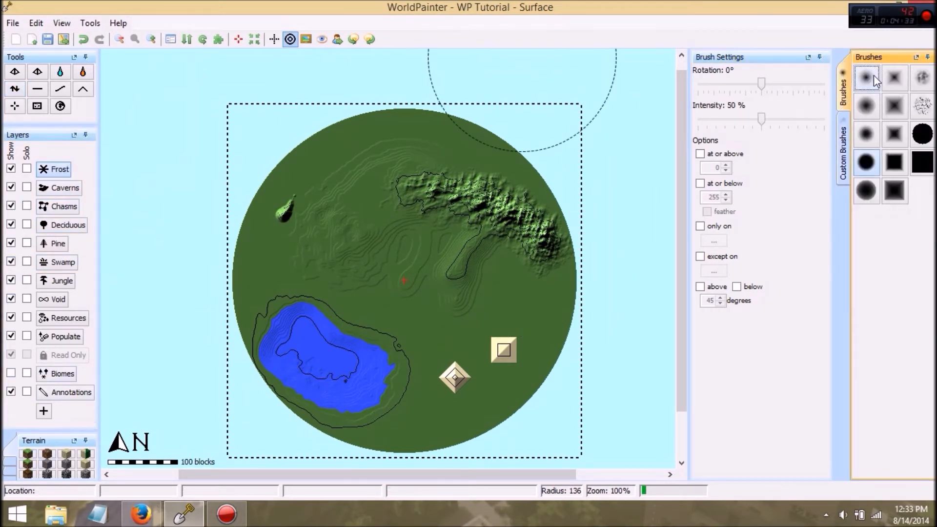
pyautogui.scroll(-10, 547, 205)
pyautogui.scroll(-3, 664, 141)
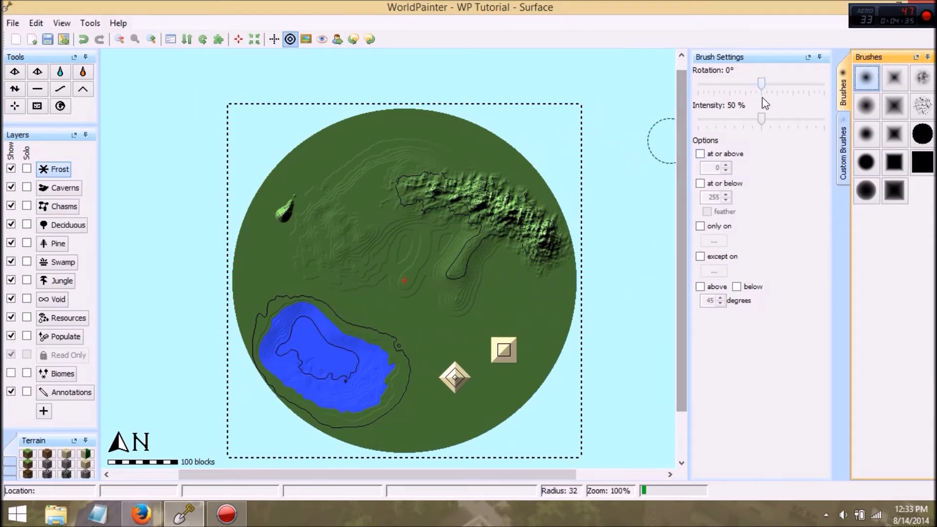
pyautogui.moveTo(759, 118); pyautogui.dragTo(752, 118)
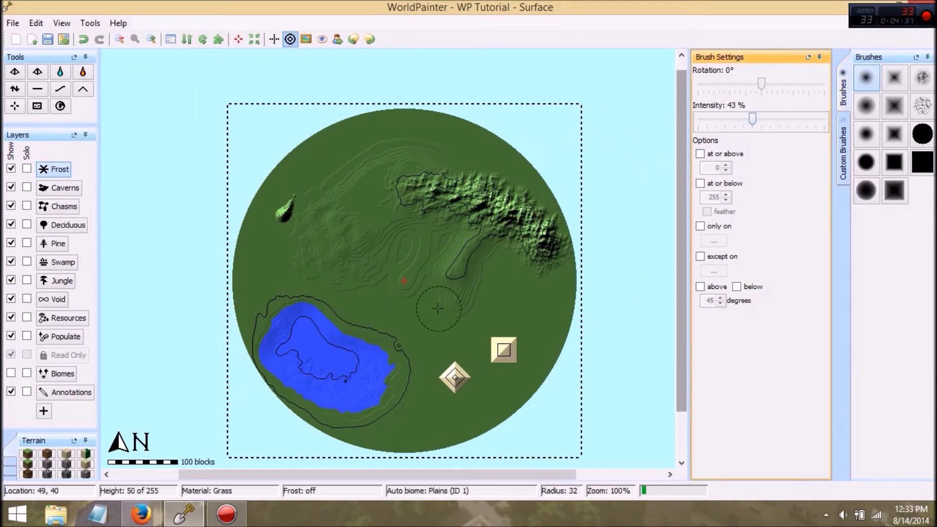
pyautogui.scroll(-3, 435, 307)
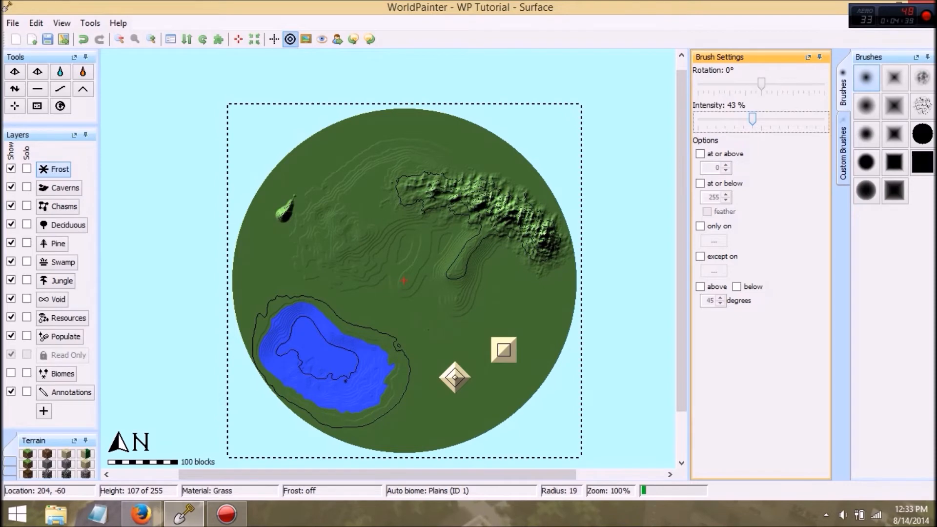
pyautogui.keyDown('ctrl'); pyautogui.scroll(1, 563, 225); pyautogui.keyUp('ctrl')
pyautogui.moveTo(530, 337); pyautogui.dragTo(337, 388, button='middle')
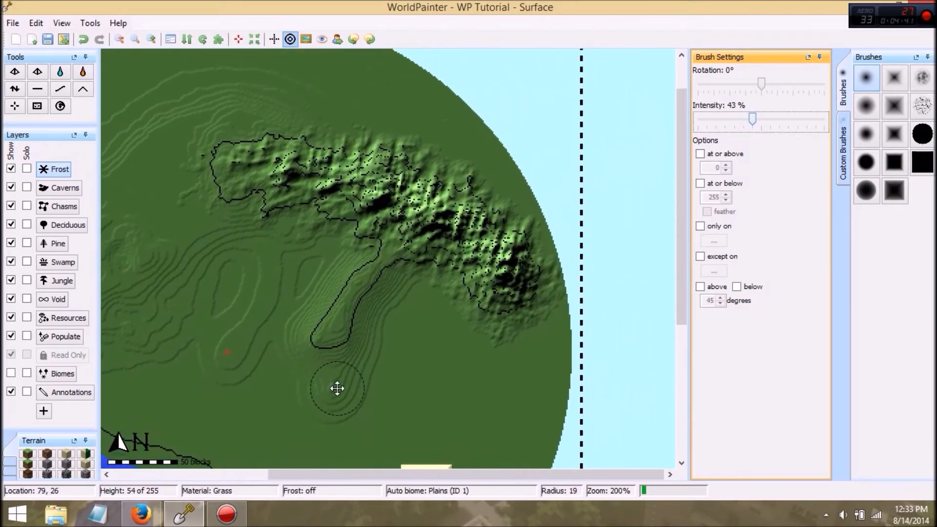
pyautogui.moveTo(497, 268)
pyautogui.mouseDown()
pyautogui.moveTo(509, 250)
pyautogui.moveTo(410, 192)
pyautogui.moveTo(317, 170)
pyautogui.moveTo(274, 175)
pyautogui.moveTo(336, 171)
pyautogui.moveTo(433, 223)
pyautogui.moveTo(485, 265)
pyautogui.mouseUp()
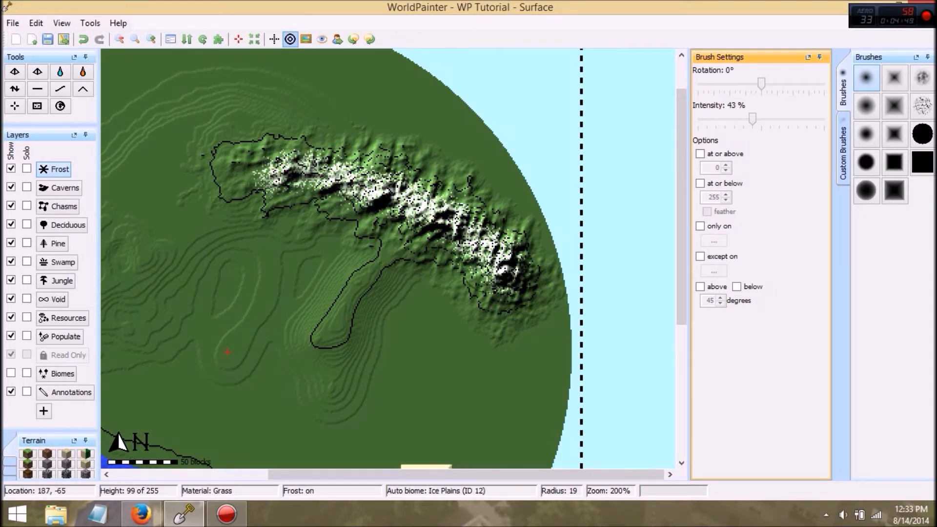
# Step: Paint the Caverns layer along the northeastern range at brush radius 30, increasing the intensity to 79%
pyautogui.click(62, 188)
pyautogui.scroll(5, 457, 263)
pyautogui.moveTo(507, 279); pyautogui.dragTo(490, 253)
pyautogui.moveTo(754, 124); pyautogui.dragTo(797, 119)
pyautogui.moveTo(461, 288)
pyautogui.mouseDown()
pyautogui.moveTo(490, 253)
pyautogui.moveTo(433, 219)
pyautogui.moveTo(257, 171)
pyautogui.moveTo(329, 187)
pyautogui.moveTo(476, 253)
pyautogui.mouseUp()
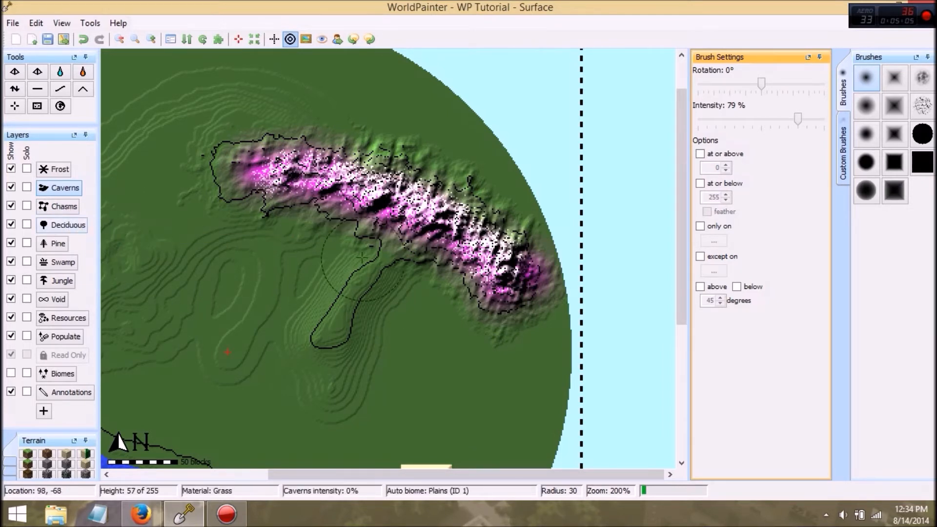
# Step: Raise a small rugged ridge through the northwestern peak with the Height tool and the diagonal ridge custom brush at radius 80
pyautogui.scroll(-2, 522, 282)
pyautogui.scroll(-4, 520, 282)
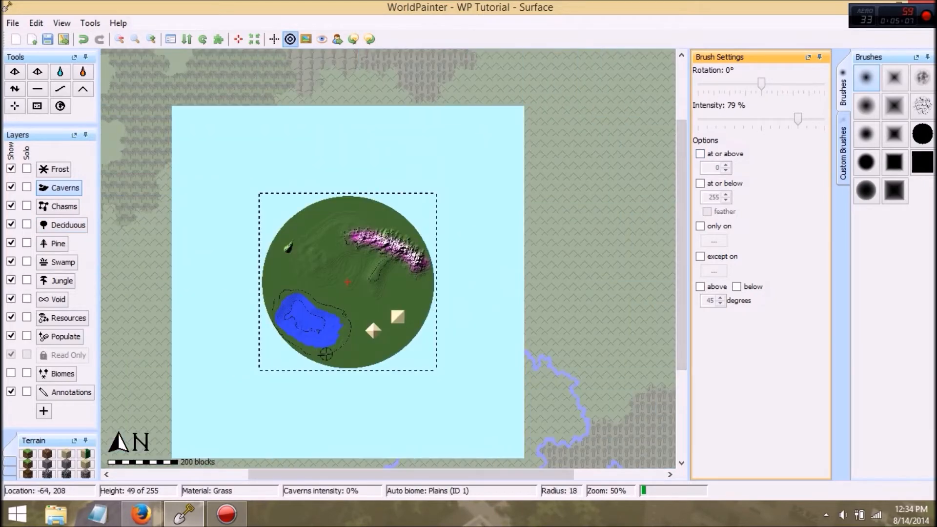
pyautogui.scroll(1, 372, 311)
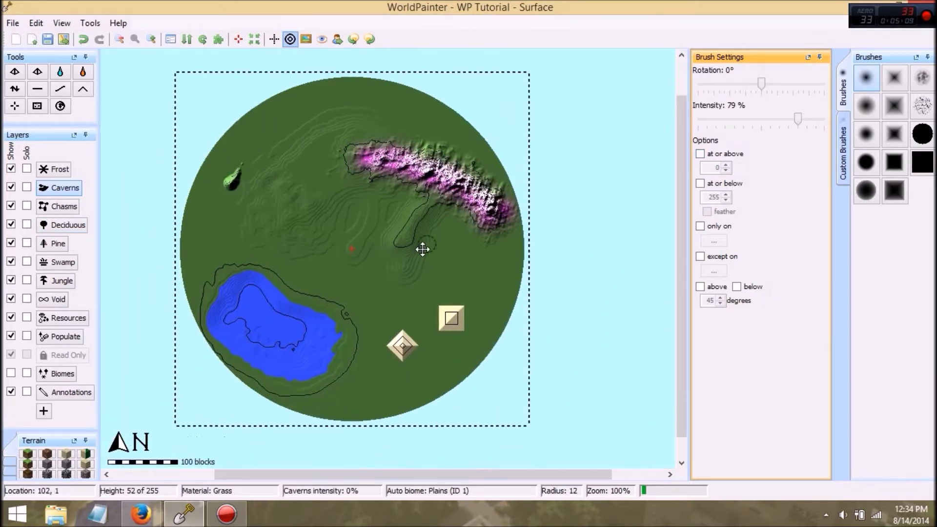
pyautogui.click(844, 142)
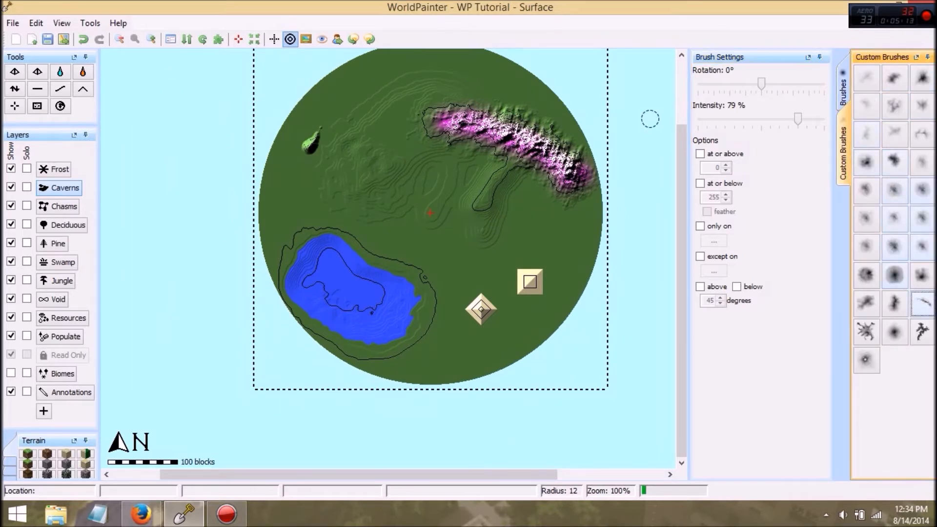
pyautogui.click(902, 105)
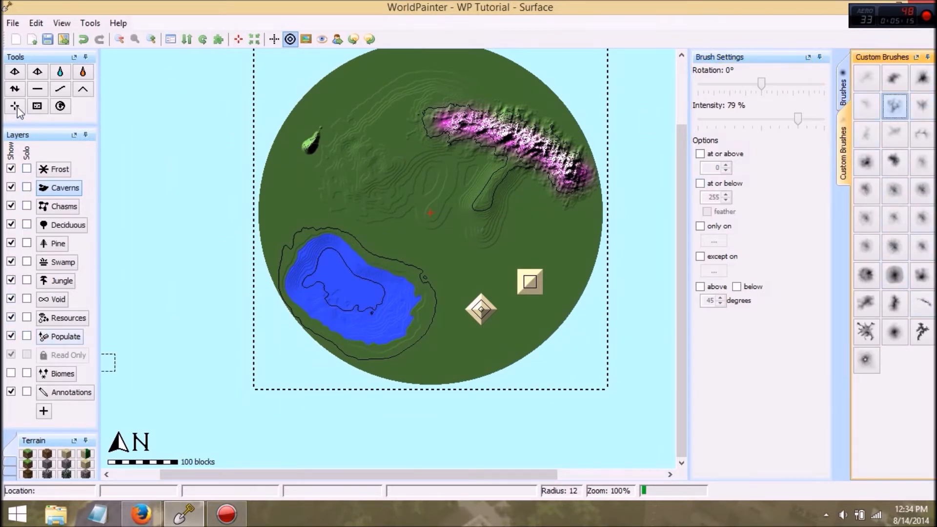
pyautogui.click(14, 89)
pyautogui.moveTo(301, 165); pyautogui.dragTo(308, 159)
pyautogui.scroll(4, 318, 141)
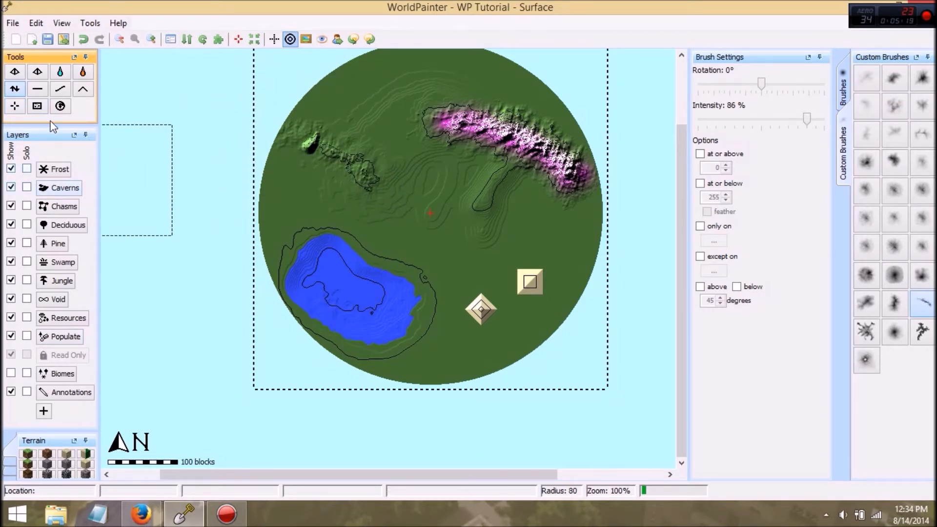
# Step: Flatten the northwestern peak, and raise broad rugged hills across the northwest with the ridge custom brush at radius 182
pyautogui.click(42, 90)
pyautogui.moveTo(300, 156)
pyautogui.mouseDown()
pyautogui.moveTo(308, 144)
pyautogui.moveTo(304, 151)
pyautogui.mouseUp()
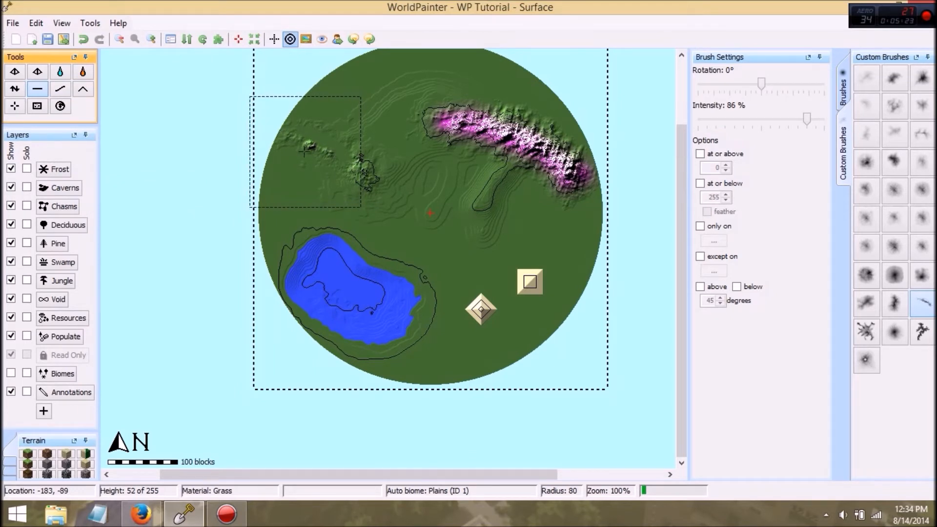
pyautogui.click(12, 87)
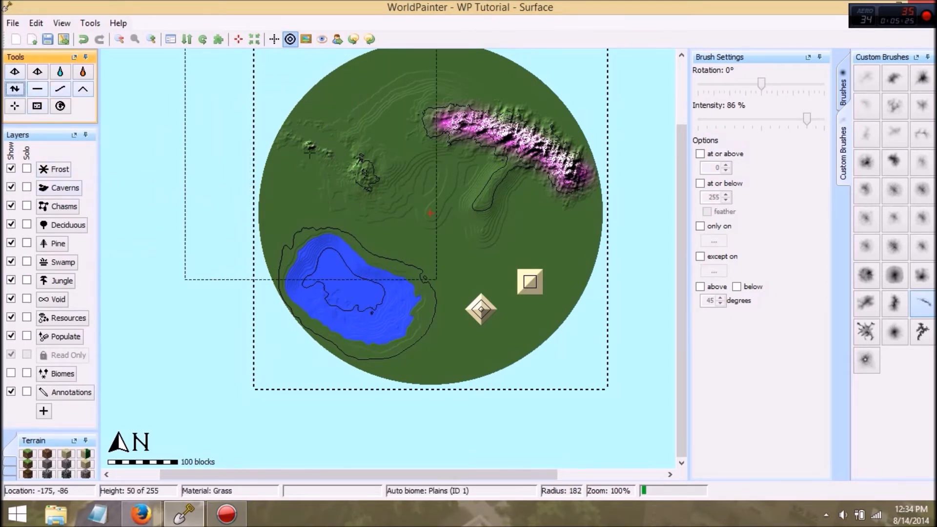
pyautogui.moveTo(306, 173)
pyautogui.mouseDown()
pyautogui.moveTo(288, 193)
pyautogui.moveTo(278, 251)
pyautogui.moveTo(339, 148)
pyautogui.mouseUp()
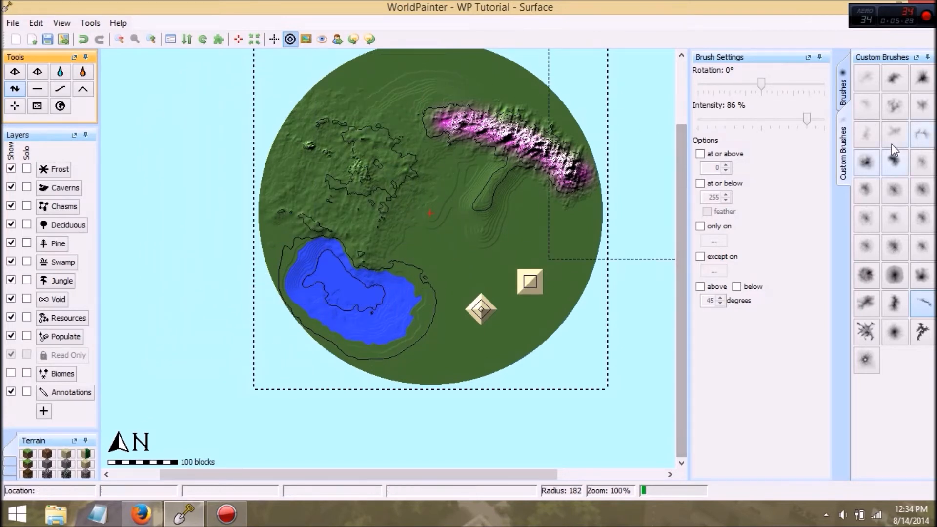
# Step: Raise a tall mountain in the northwest and lift the surrounding land using the Height tool with a dense, irregular custom brush at 86% intensity
pyautogui.click(866, 161)
pyautogui.moveTo(470, 272)
pyautogui.mouseDown()
pyautogui.moveTo(503, 287)
pyautogui.moveTo(466, 320)
pyautogui.moveTo(471, 336)
pyautogui.moveTo(508, 340)
pyautogui.moveTo(494, 351)
pyautogui.moveTo(493, 268)
pyautogui.moveTo(371, 144)
pyautogui.moveTo(410, 55)
pyautogui.moveTo(544, 75)
pyautogui.moveTo(483, 93)
pyautogui.moveTo(371, 98)
pyautogui.moveTo(532, 89)
pyautogui.moveTo(552, 147)
pyautogui.moveTo(278, 226)
pyautogui.moveTo(304, 310)
pyautogui.moveTo(388, 348)
pyautogui.moveTo(342, 371)
pyautogui.moveTo(507, 274)
pyautogui.moveTo(380, 131)
pyautogui.moveTo(331, 189)
pyautogui.moveTo(386, 214)
pyautogui.mouseUp()
pyautogui.scroll(4, 335, 183)
pyautogui.scroll(3, 335, 183)
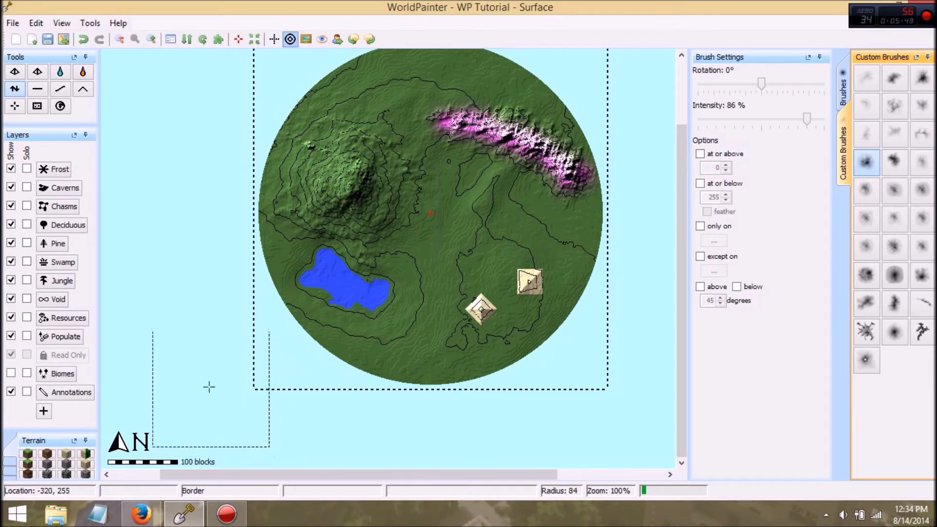
# Step: Paint the Pine layer across the southeast and the Deciduous layer across the north and west with the soft round brush at radius 66, intensity 65%
pyautogui.click(65, 247)
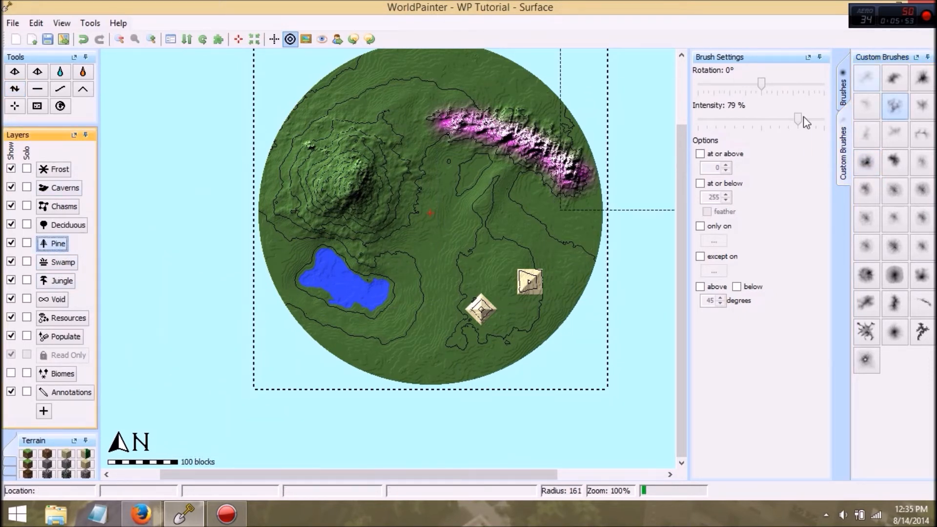
pyautogui.click(849, 88)
pyautogui.click(866, 78)
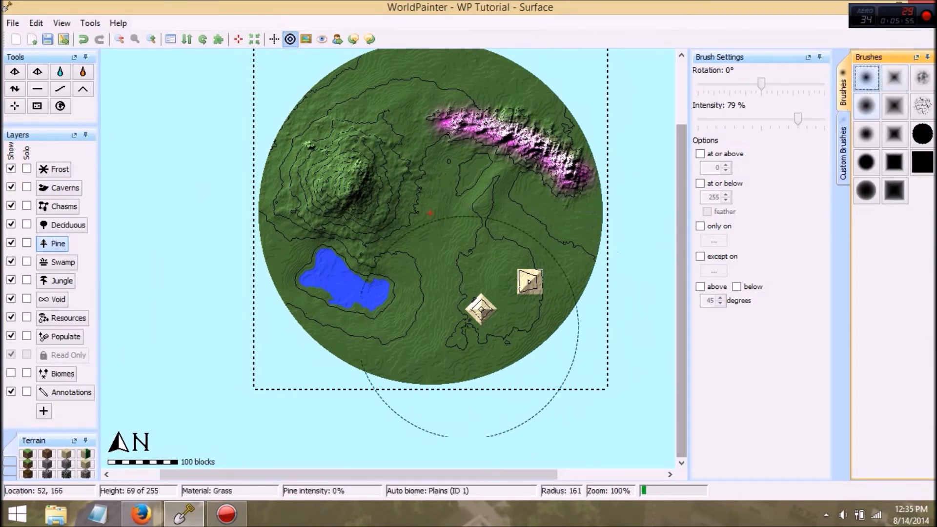
pyautogui.scroll(-8, 433, 337)
pyautogui.moveTo(430, 337)
pyautogui.mouseDown()
pyautogui.moveTo(413, 322)
pyautogui.moveTo(432, 317)
pyautogui.moveTo(435, 269)
pyautogui.mouseUp()
pyautogui.moveTo(798, 121); pyautogui.dragTo(779, 128)
pyautogui.moveTo(566, 242)
pyautogui.mouseDown()
pyautogui.moveTo(522, 209)
pyautogui.moveTo(449, 210)
pyautogui.moveTo(507, 263)
pyautogui.moveTo(527, 341)
pyautogui.moveTo(391, 371)
pyautogui.moveTo(409, 333)
pyautogui.mouseUp()
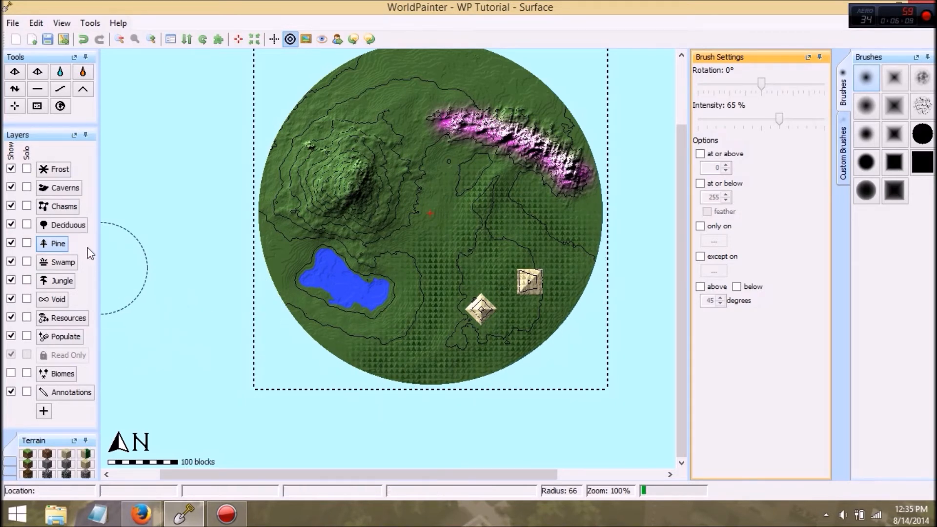
pyautogui.click(69, 225)
pyautogui.moveTo(390, 239)
pyautogui.mouseDown()
pyautogui.moveTo(435, 183)
pyautogui.moveTo(430, 146)
pyautogui.moveTo(350, 213)
pyautogui.moveTo(293, 237)
pyautogui.moveTo(391, 127)
pyautogui.moveTo(312, 146)
pyautogui.moveTo(497, 50)
pyautogui.mouseUp()
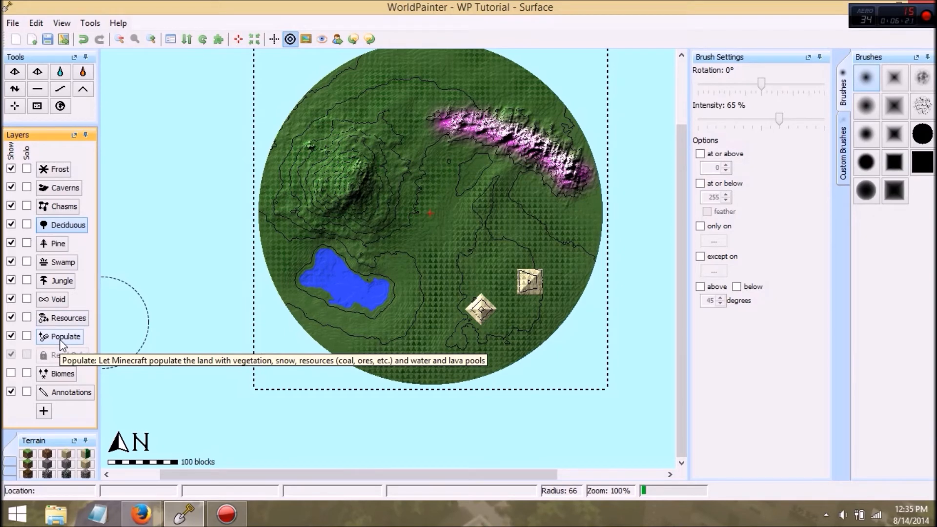
# Step: Dock the biome palette with the terrain palettes and paint the Desert biome around the two pyramids
pyautogui.click(64, 374)
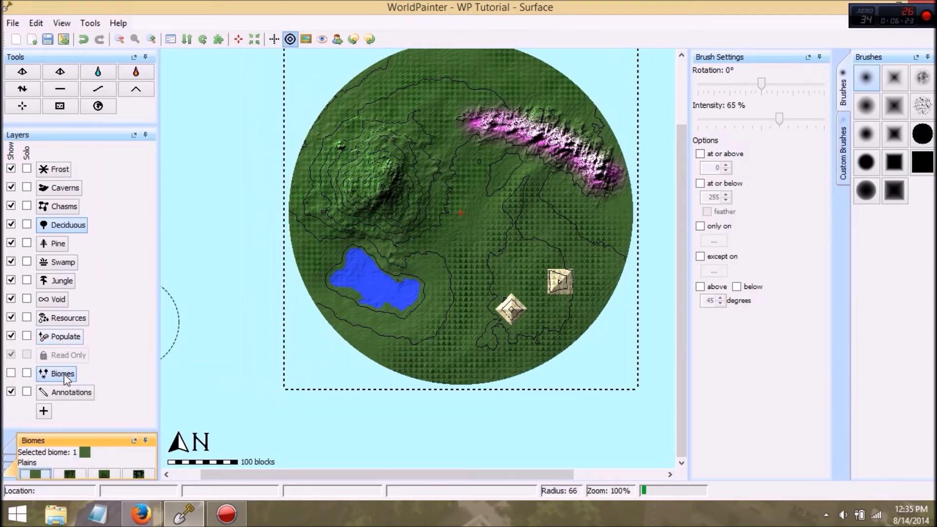
pyautogui.moveTo(101, 438); pyautogui.dragTo(191, 289)
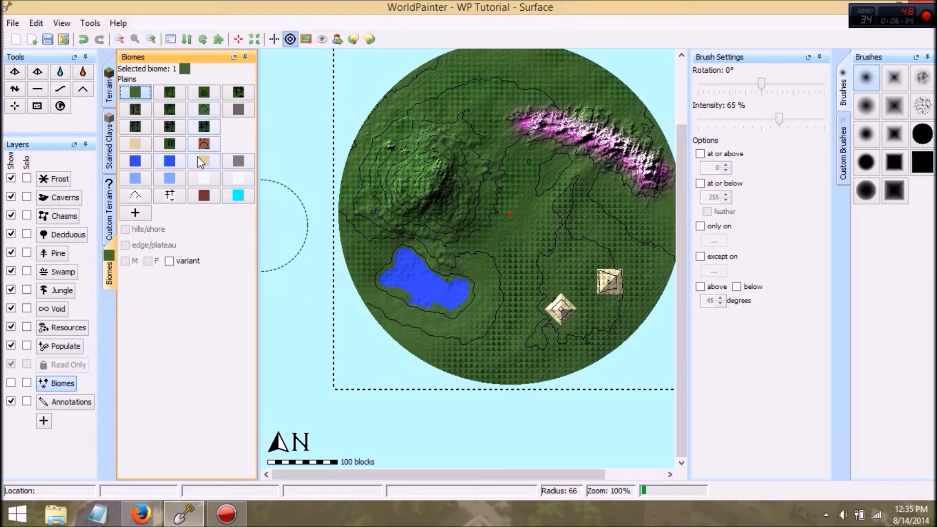
pyautogui.click(132, 145)
pyautogui.moveTo(546, 301)
pyautogui.mouseDown()
pyautogui.moveTo(572, 285)
pyautogui.moveTo(560, 308)
pyautogui.moveTo(578, 312)
pyautogui.moveTo(559, 309)
pyautogui.moveTo(627, 273)
pyautogui.moveTo(637, 288)
pyautogui.moveTo(575, 310)
pyautogui.moveTo(611, 281)
pyautogui.moveTo(573, 304)
pyautogui.mouseUp()
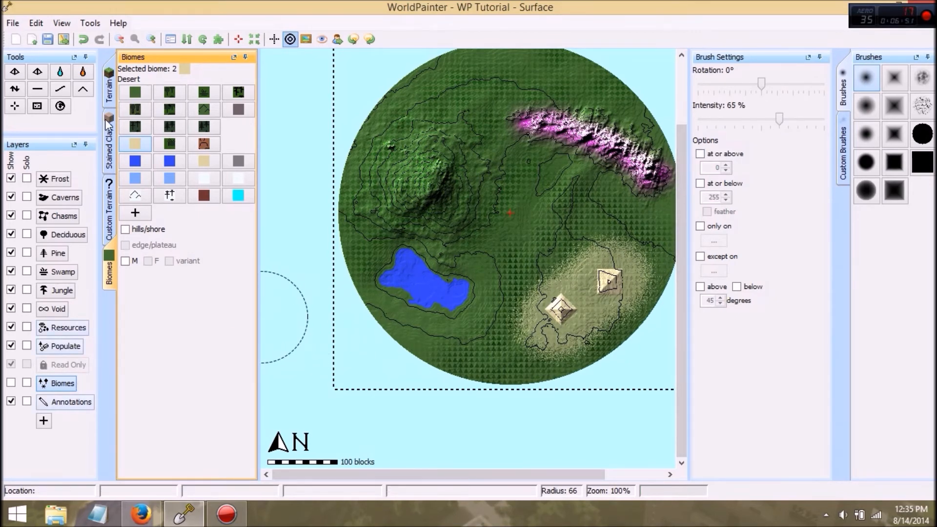
# Step: Paint the Desert terrain over the ground around the two pyramids at brush radius 66
pyautogui.click(107, 84)
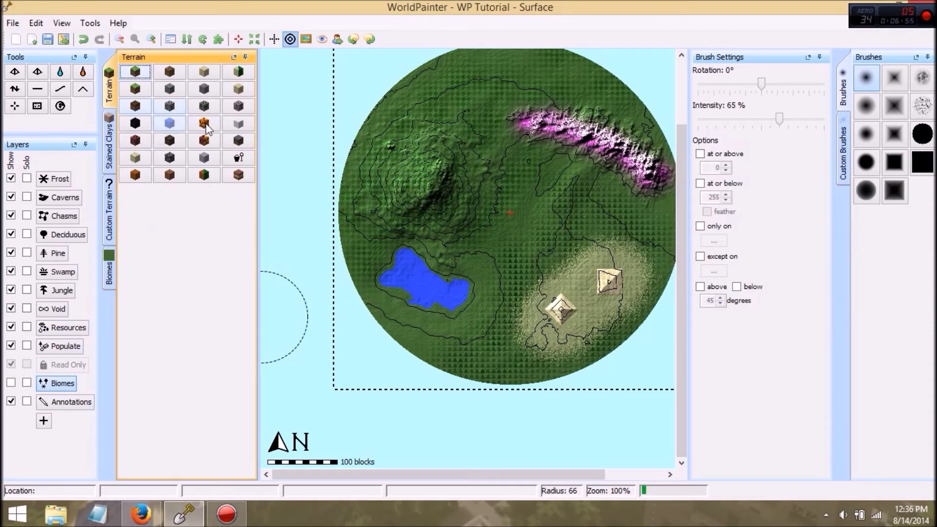
pyautogui.click(239, 73)
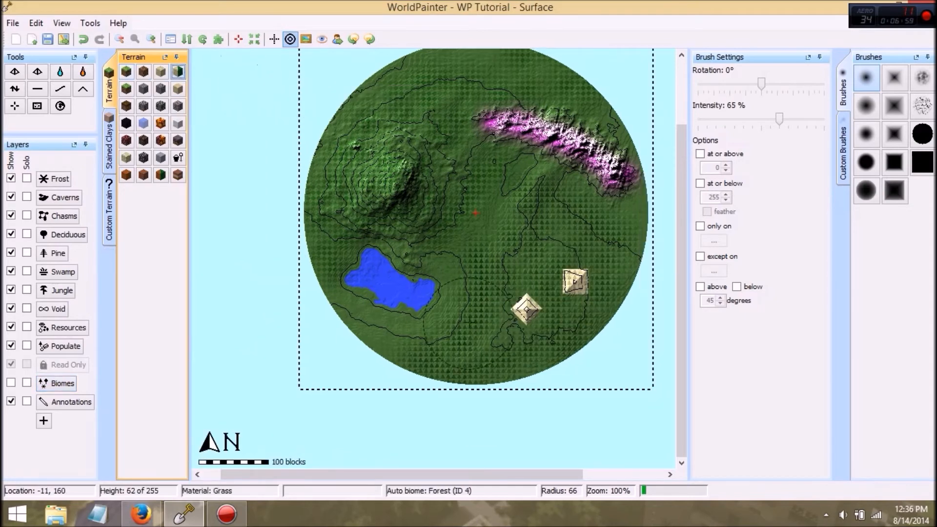
pyautogui.moveTo(508, 330)
pyautogui.mouseDown()
pyautogui.moveTo(583, 271)
pyautogui.moveTo(535, 312)
pyautogui.moveTo(556, 293)
pyautogui.moveTo(600, 293)
pyautogui.moveTo(522, 295)
pyautogui.moveTo(523, 313)
pyautogui.moveTo(561, 287)
pyautogui.moveTo(512, 331)
pyautogui.moveTo(566, 292)
pyautogui.moveTo(522, 312)
pyautogui.mouseUp()
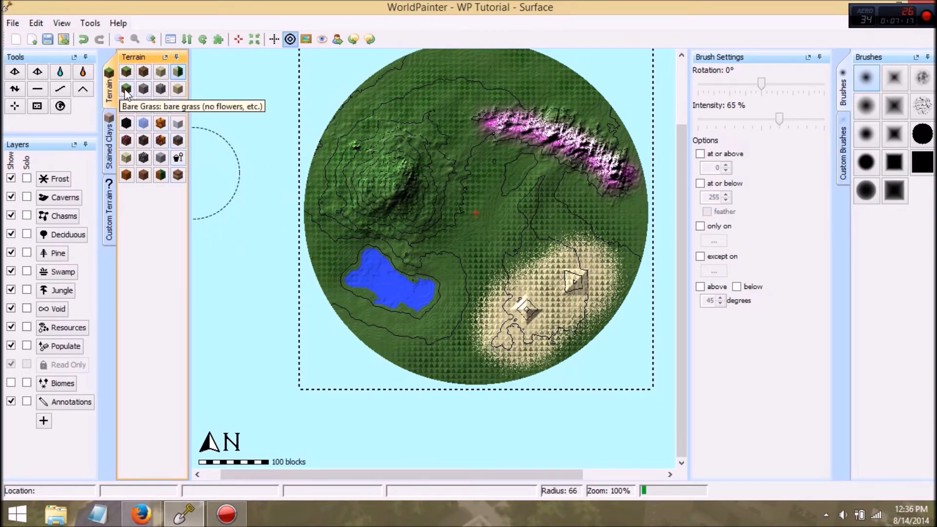
pyautogui.click(111, 125)
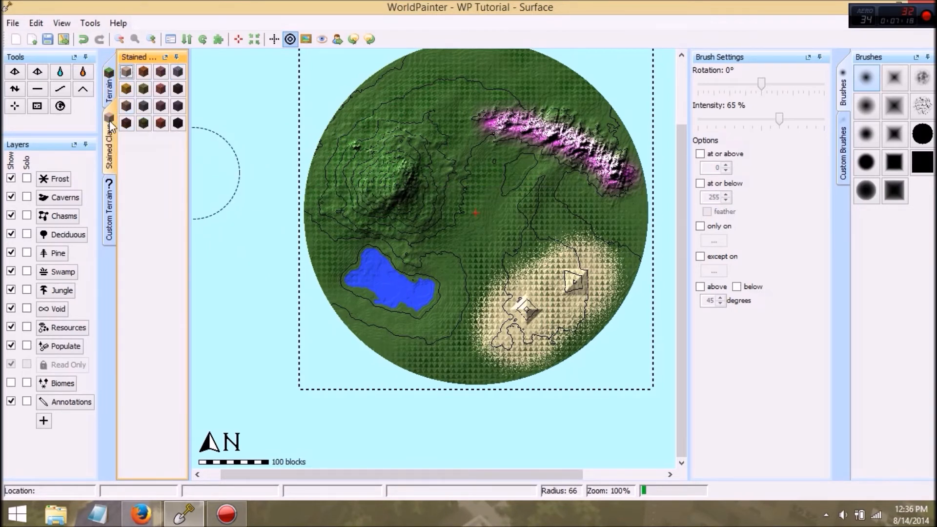
pyautogui.click(111, 226)
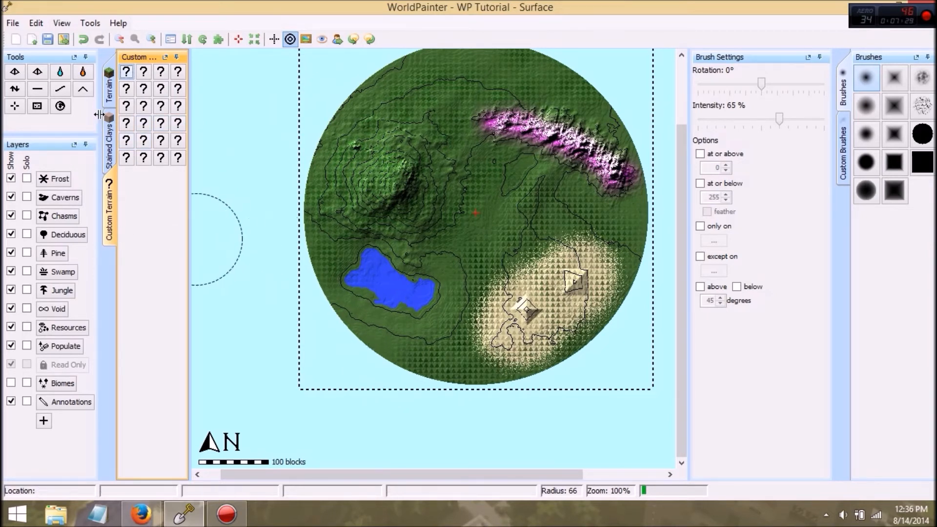
pyautogui.click(110, 100)
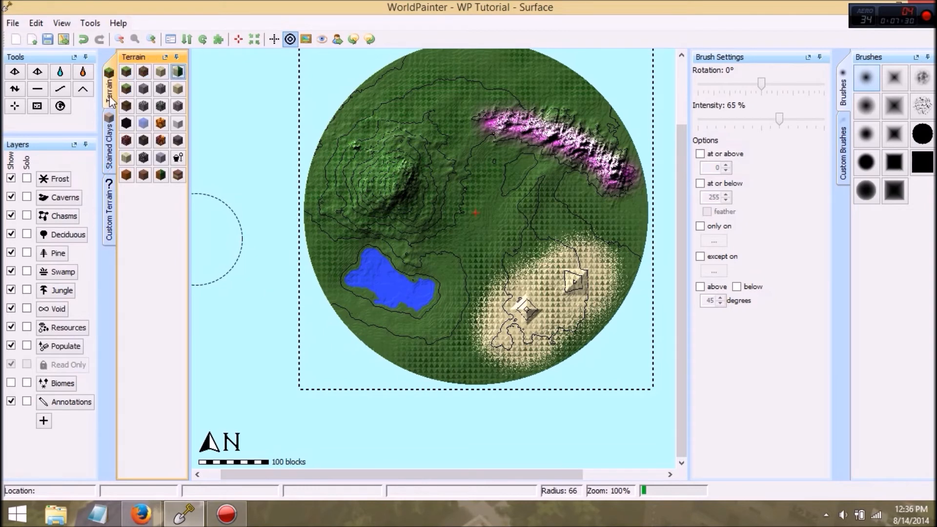
# Step: Paint a sand beach around the lake with a smaller brush, and cover the northwestern peak with stone
pyautogui.click(159, 73)
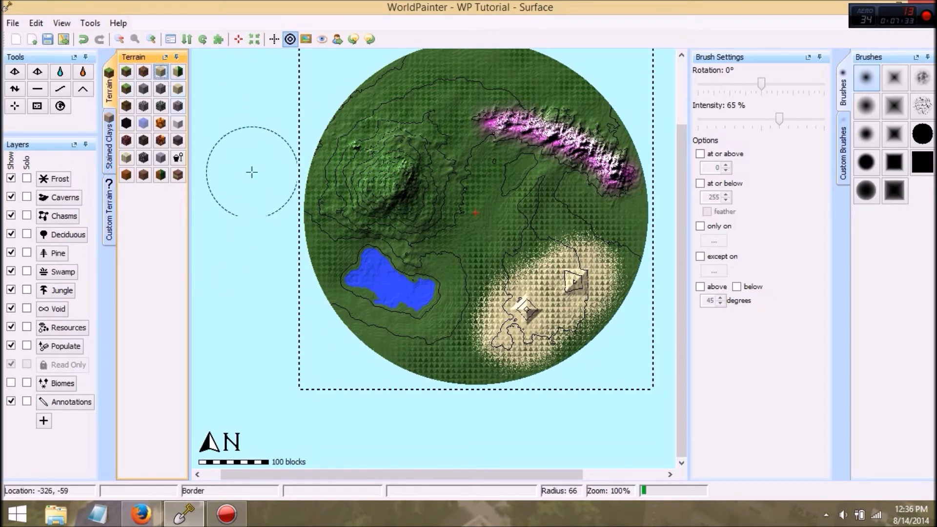
pyautogui.scroll(-10, 363, 291)
pyautogui.moveTo(374, 299)
pyautogui.mouseDown()
pyautogui.moveTo(391, 304)
pyautogui.moveTo(372, 302)
pyautogui.moveTo(360, 260)
pyautogui.moveTo(416, 278)
pyautogui.moveTo(429, 294)
pyautogui.moveTo(404, 305)
pyautogui.moveTo(432, 305)
pyautogui.moveTo(432, 290)
pyautogui.moveTo(381, 254)
pyautogui.mouseUp()
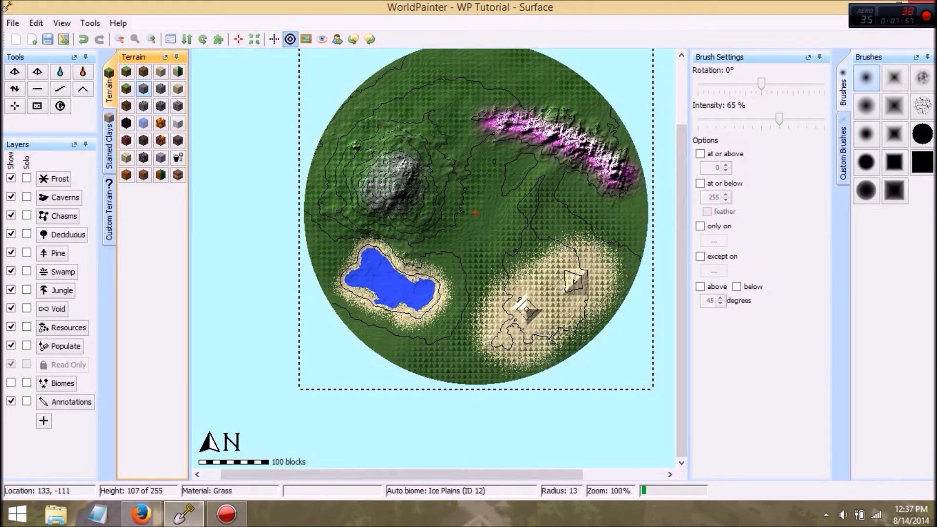
# Step: Paint Frost over the stone summit of the northwestern mountain at brush radius 26 and 65% intensity
pyautogui.click(55, 179)
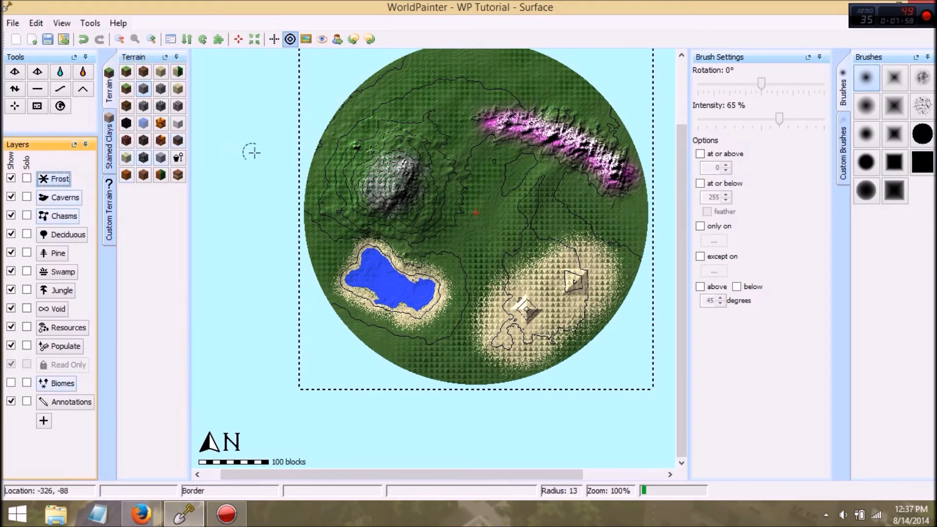
pyautogui.moveTo(401, 167); pyautogui.dragTo(392, 176)
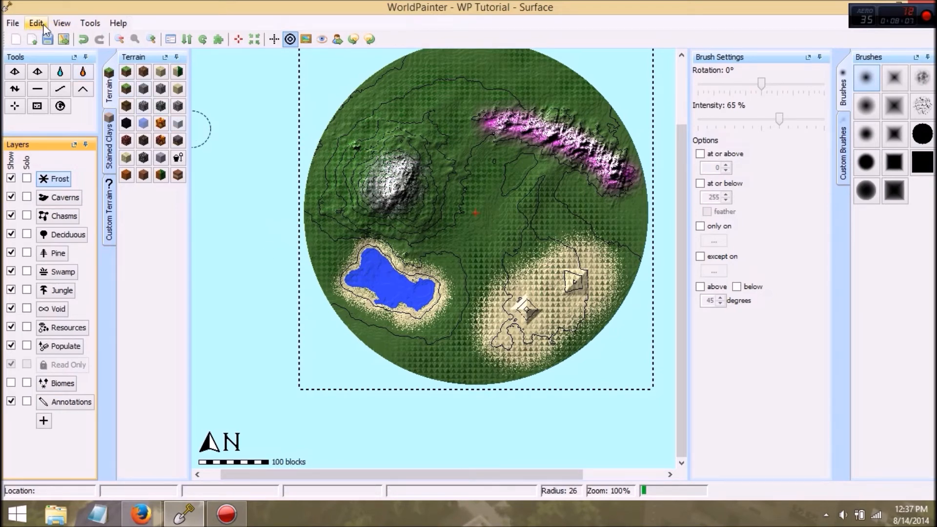
# Step: Inspect the finished terrain in the 3D view and close that view
pyautogui.click(57, 25)
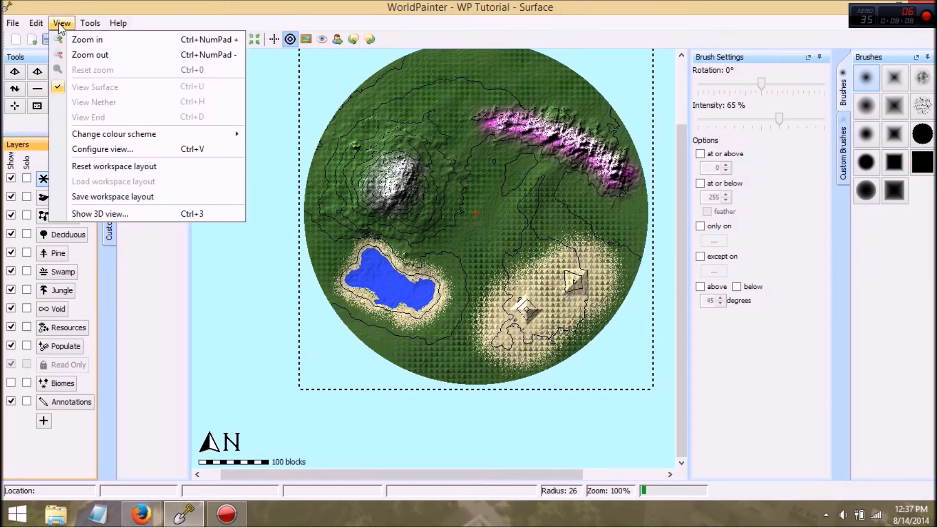
pyautogui.click(111, 212)
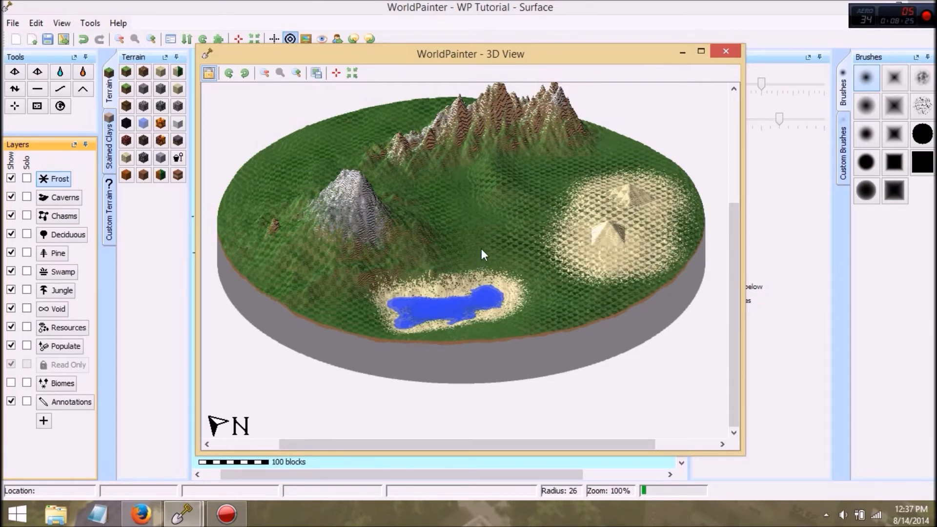
pyautogui.click(726, 51)
# Step: Open the settings for exporting the world as a new Minecraft map
pyautogui.click(65, 25)
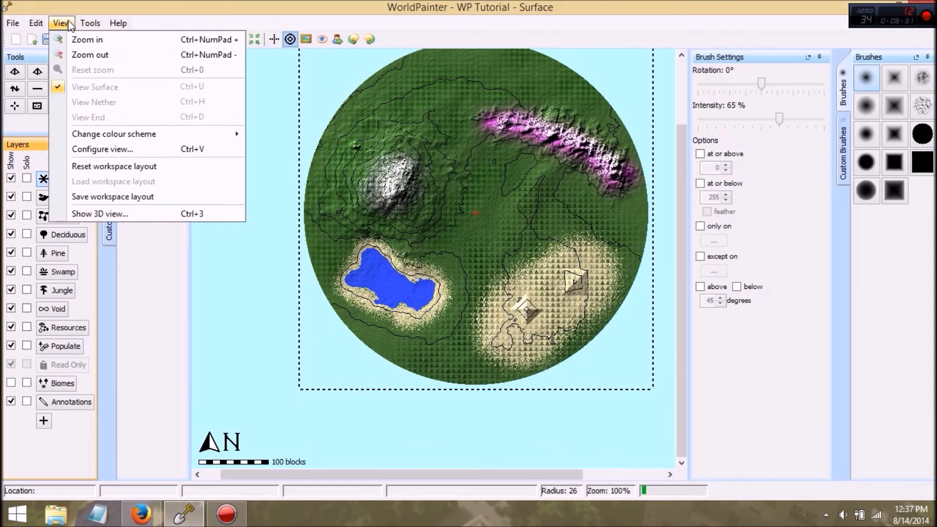
pyautogui.moveTo(9, 24)
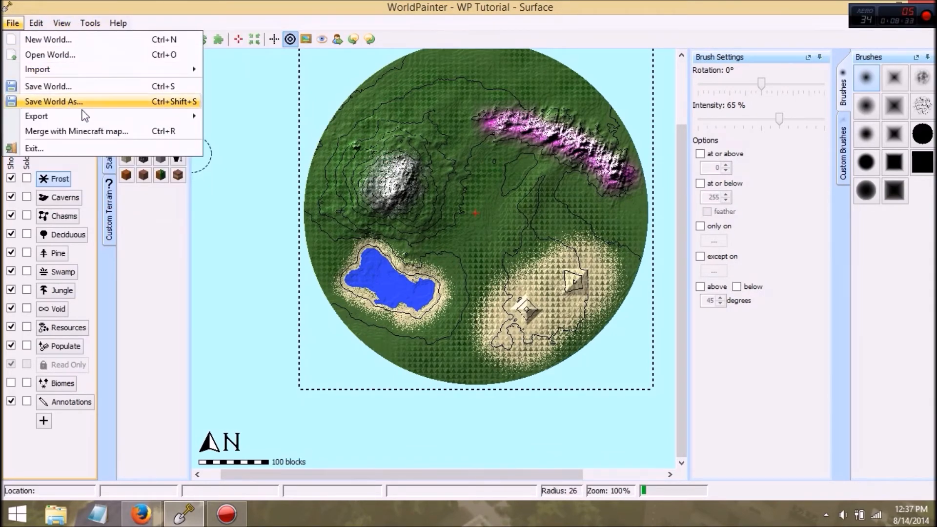
pyautogui.moveTo(185, 116)
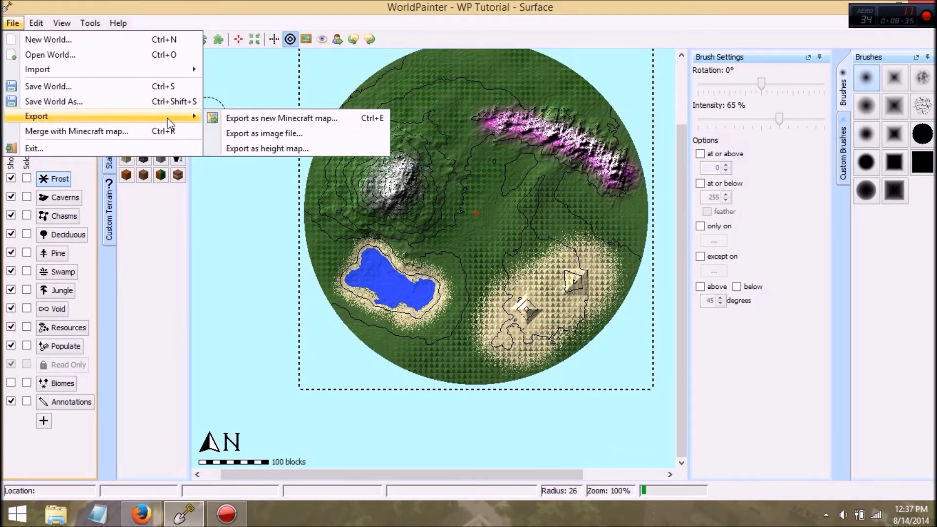
pyautogui.click(263, 118)
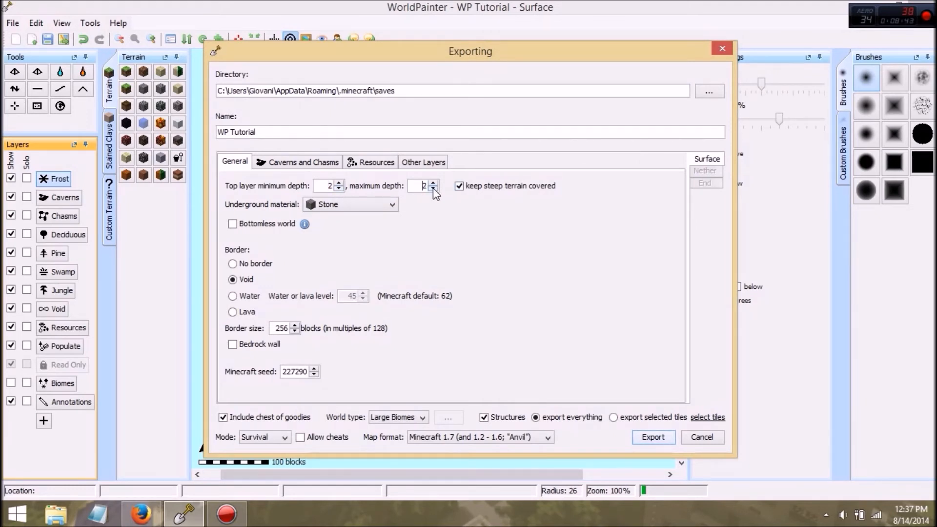
# Step: Turn off keeping steep terrain covered, enable Bottomless world, and set the map's mode to Creative with cheats allowed
pyautogui.click(462, 185)
pyautogui.moveTo(517, 192)
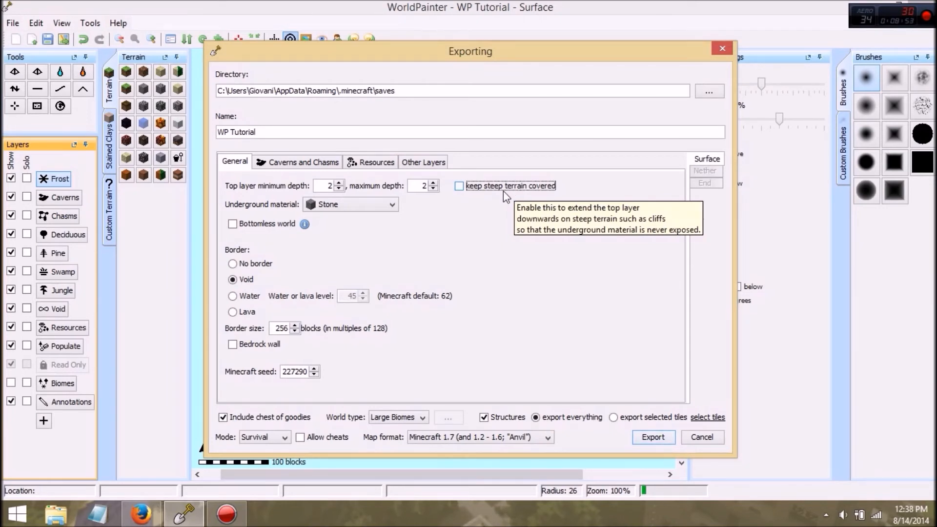
pyautogui.click(373, 205)
pyautogui.click(455, 221)
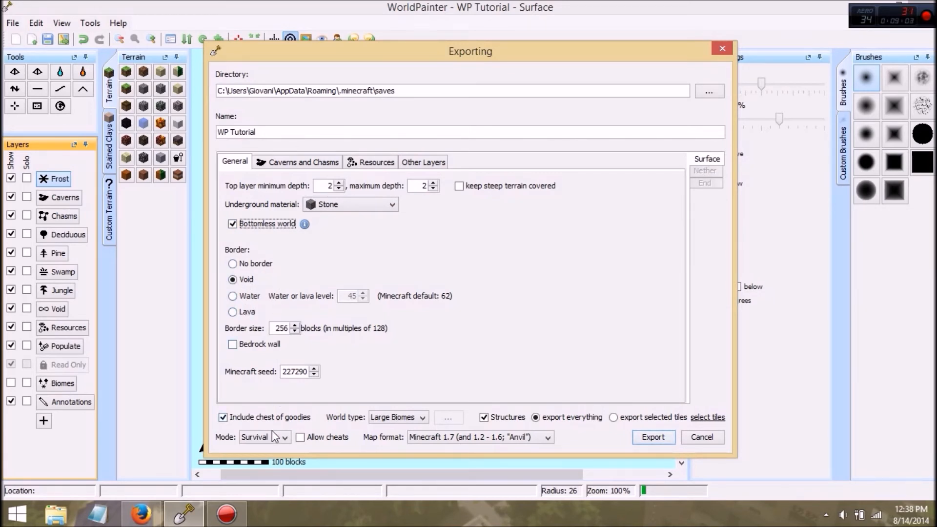
pyautogui.click(283, 438)
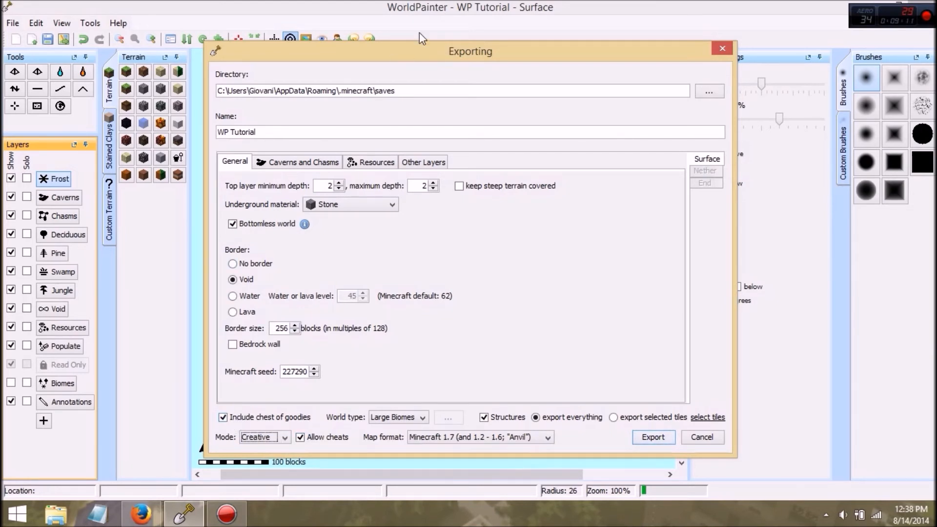
# Step: Review the export settings for caverns and chasms, resources and other layers, and export the map
pyautogui.click(311, 163)
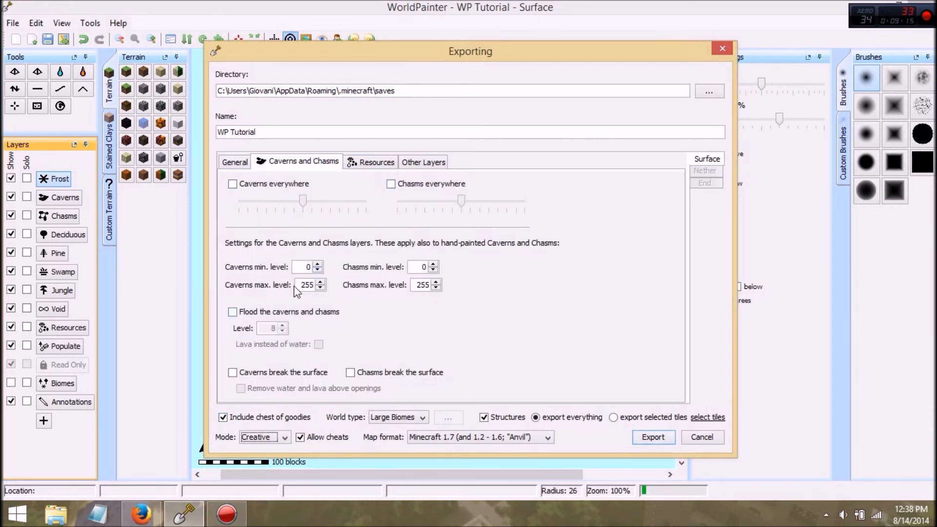
pyautogui.click(379, 164)
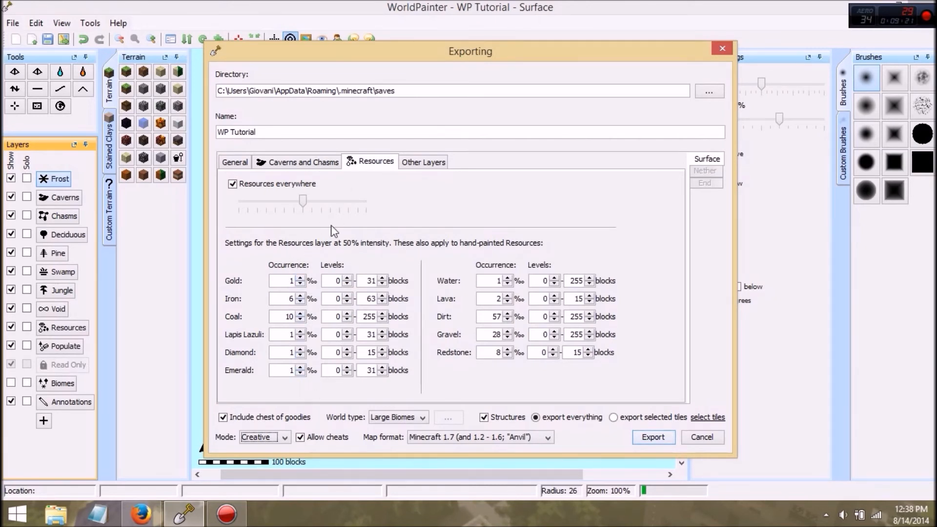
pyautogui.click(433, 163)
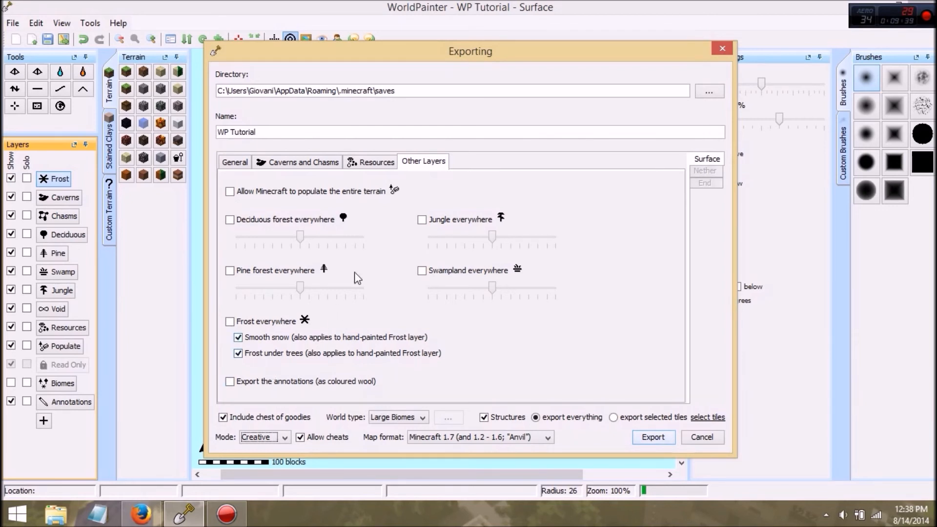
pyautogui.click(649, 439)
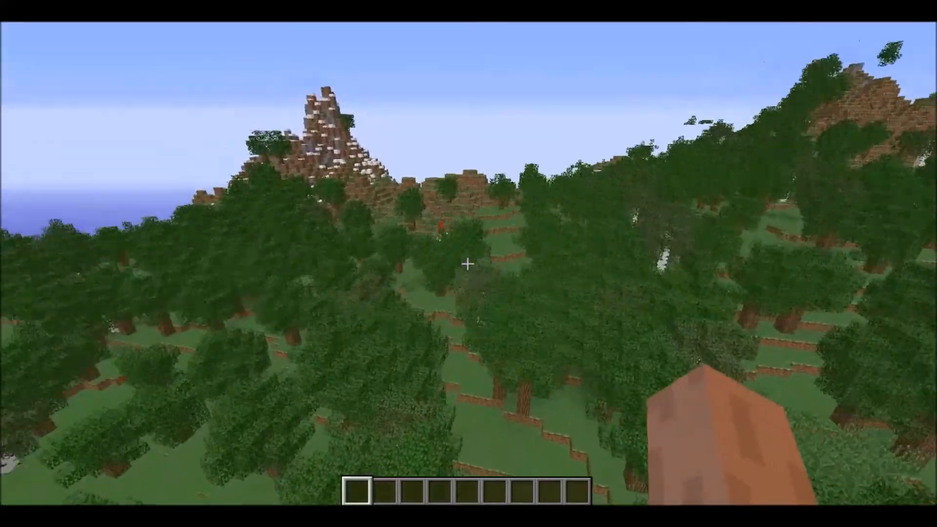
pyautogui.press('w')
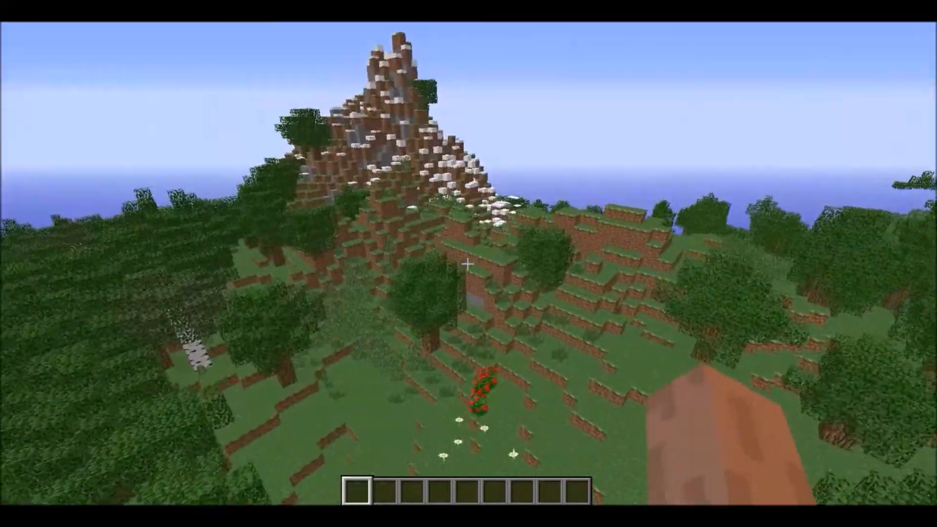
pyautogui.press('w')
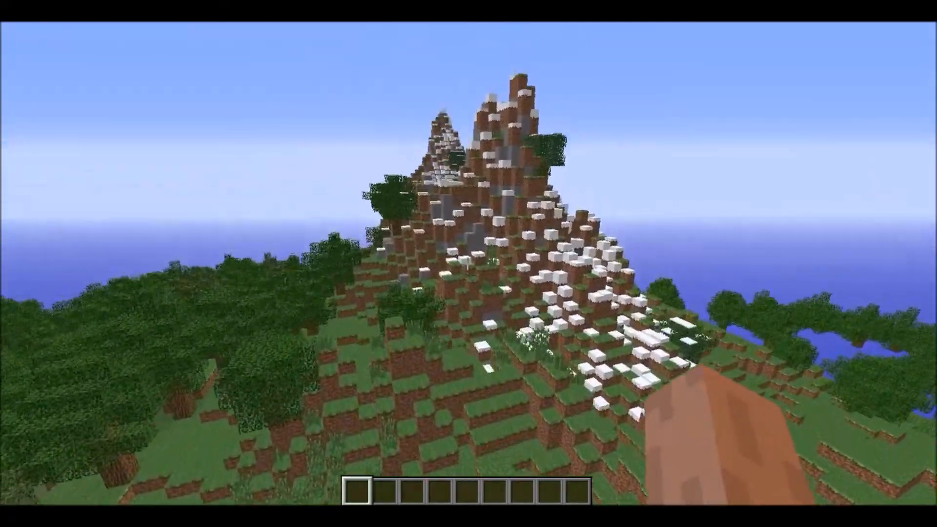
pyautogui.press('w')
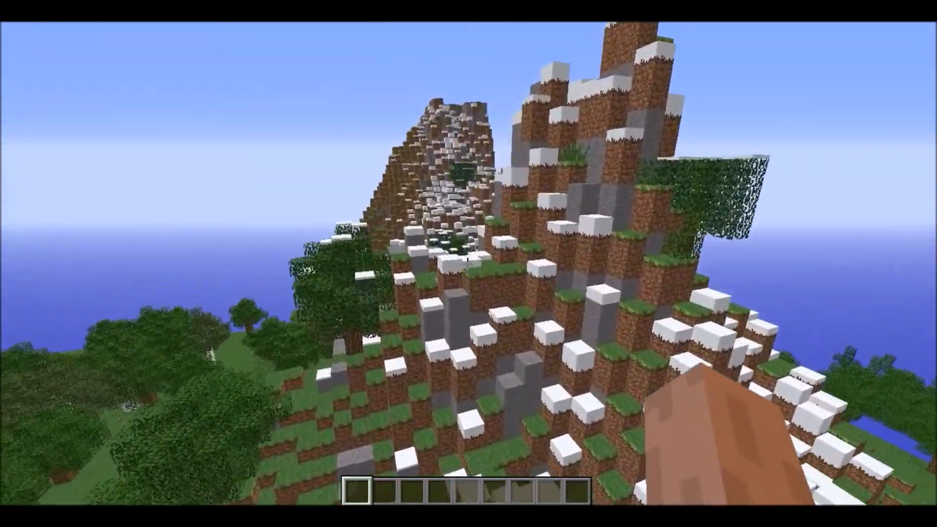
pyautogui.press('w')
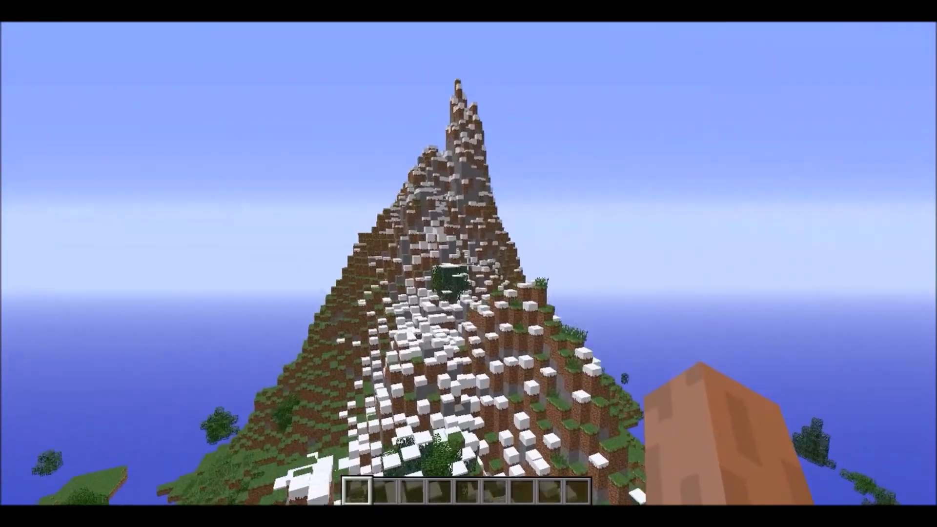
pyautogui.press('w')
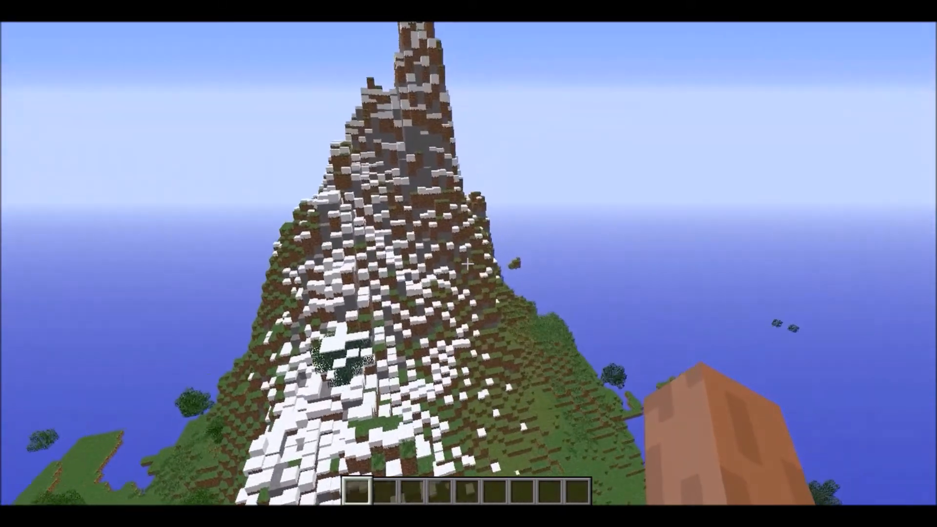
pyautogui.press('w')
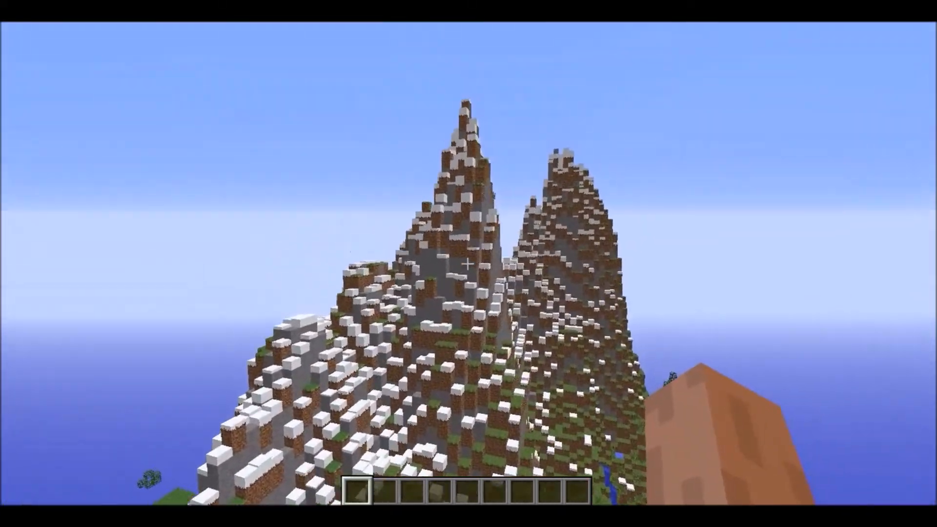
pyautogui.press('w')
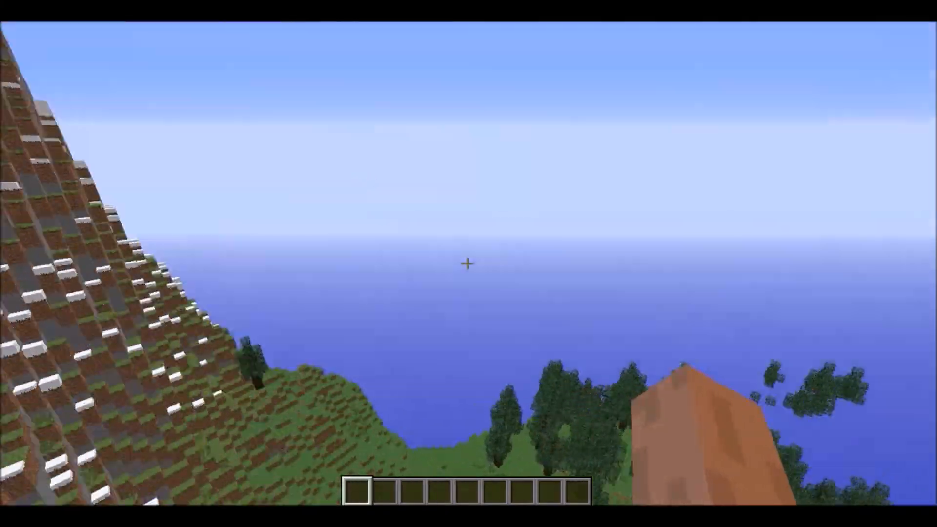
pyautogui.press('w')
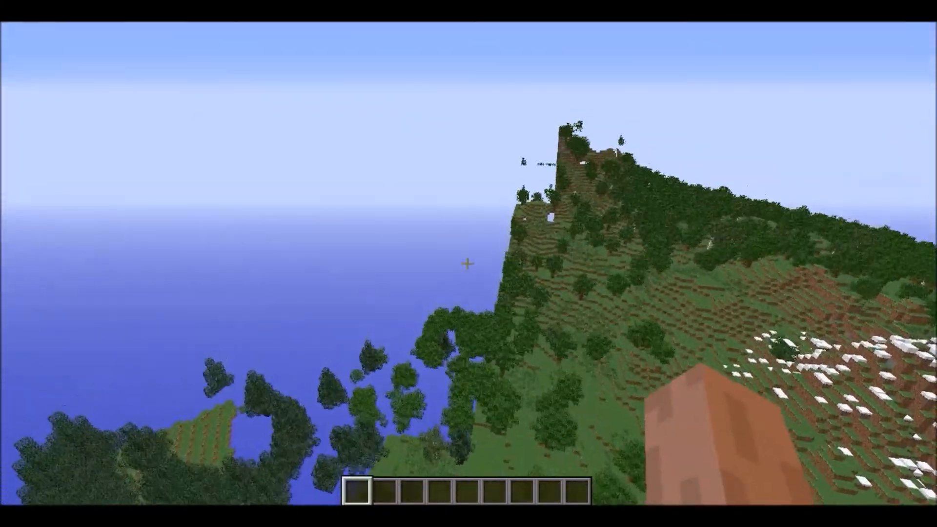
pyautogui.press('w')
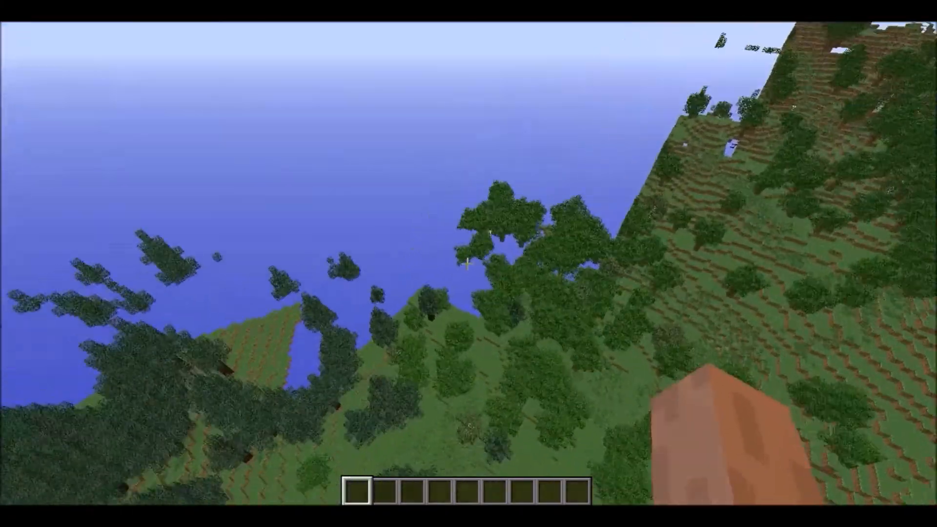
pyautogui.press('w')
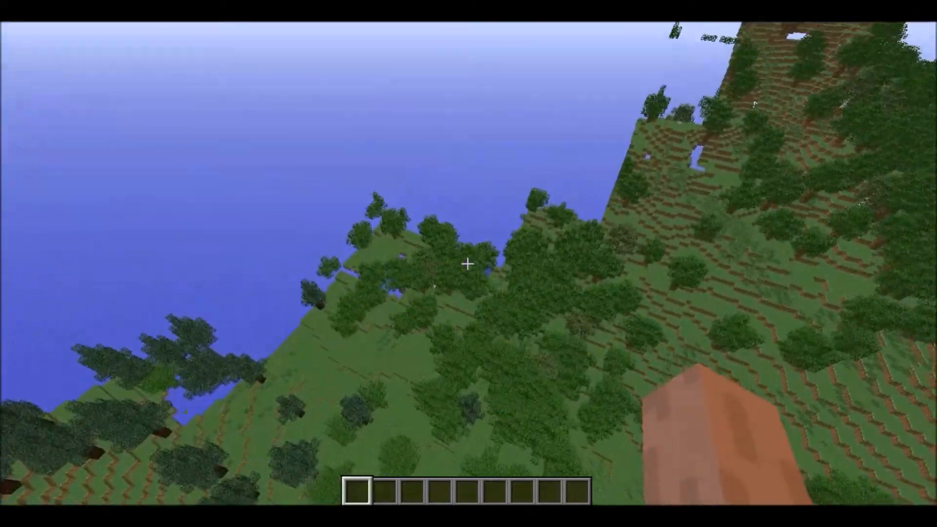
pyautogui.press('w')
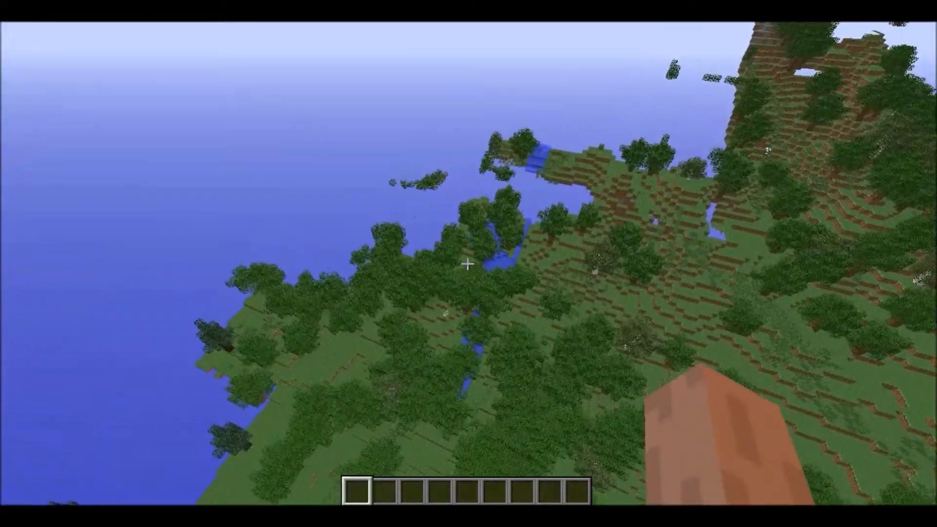
pyautogui.press('w')
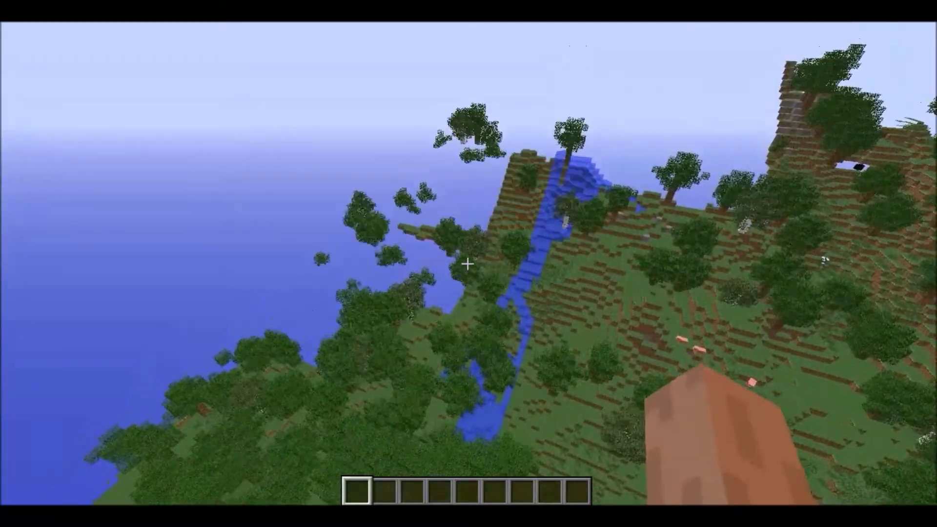
pyautogui.press('w')
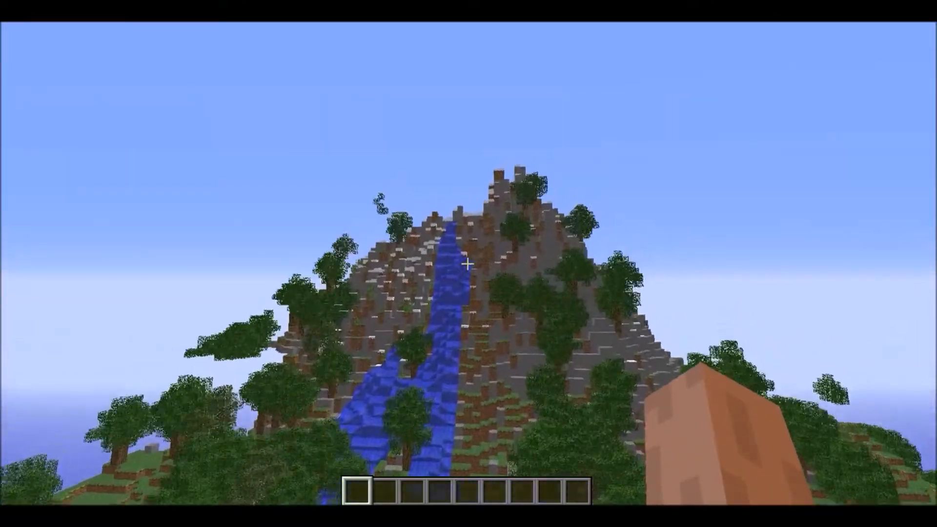
pyautogui.press('w')
pyautogui.press('space')
pyautogui.press('s')
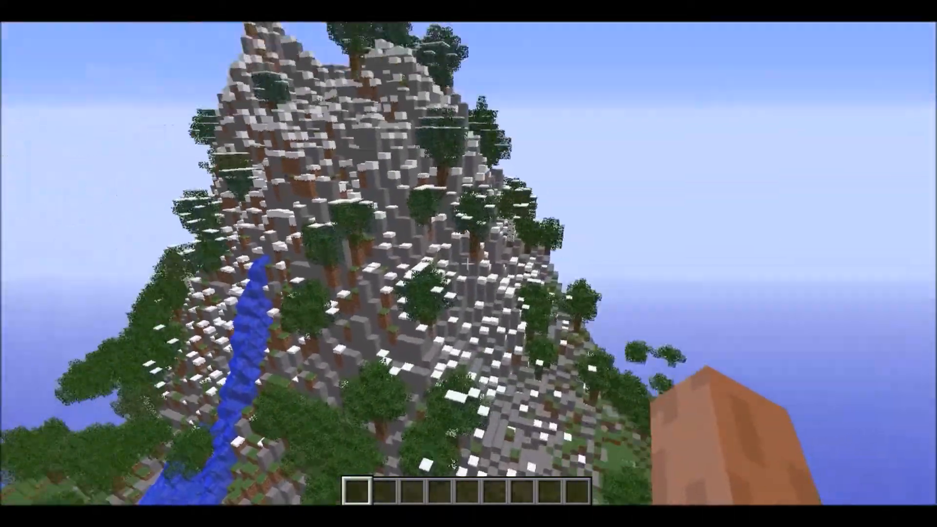
pyautogui.press('s')
pyautogui.press('w')
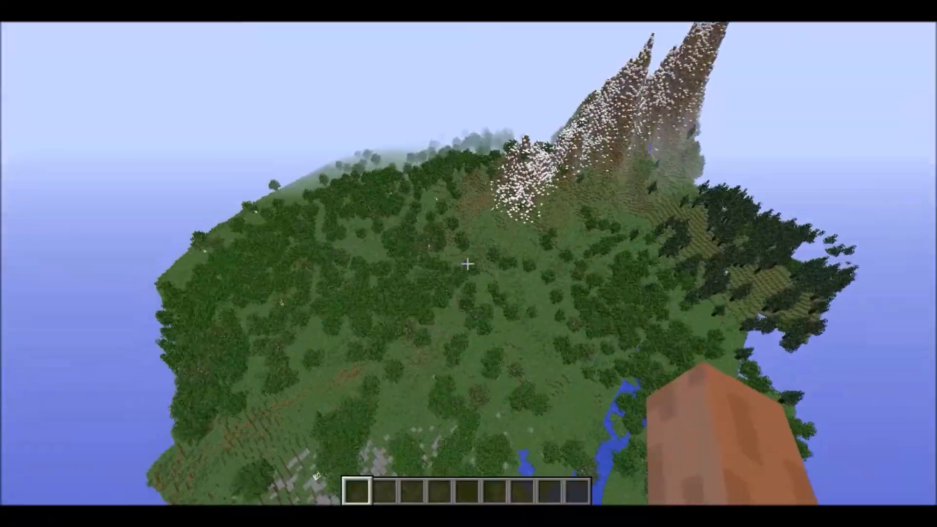
pyautogui.press('w')
pyautogui.press('w')
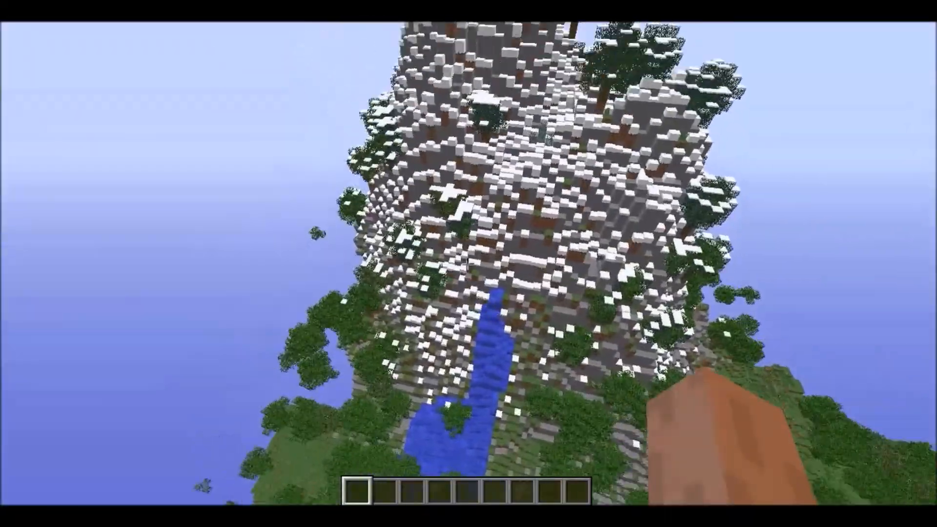
pyautogui.press('w')
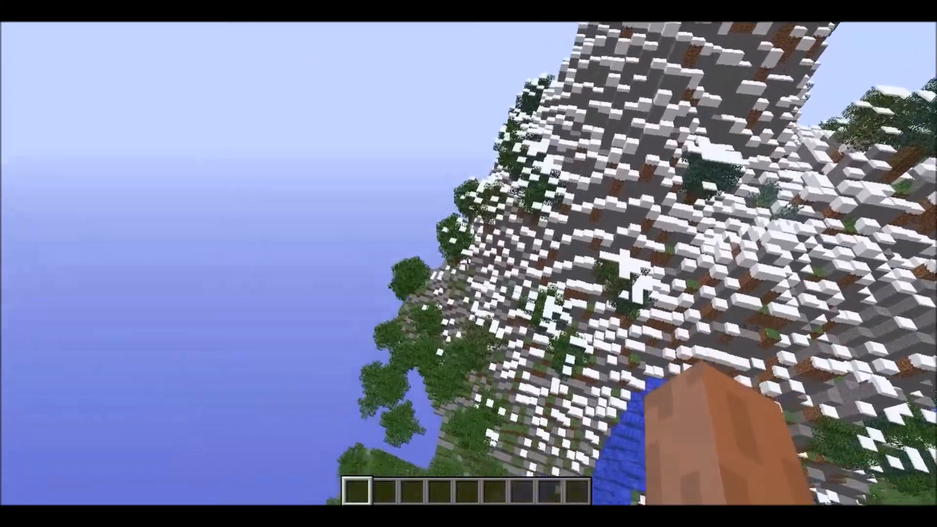
pyautogui.press('a')
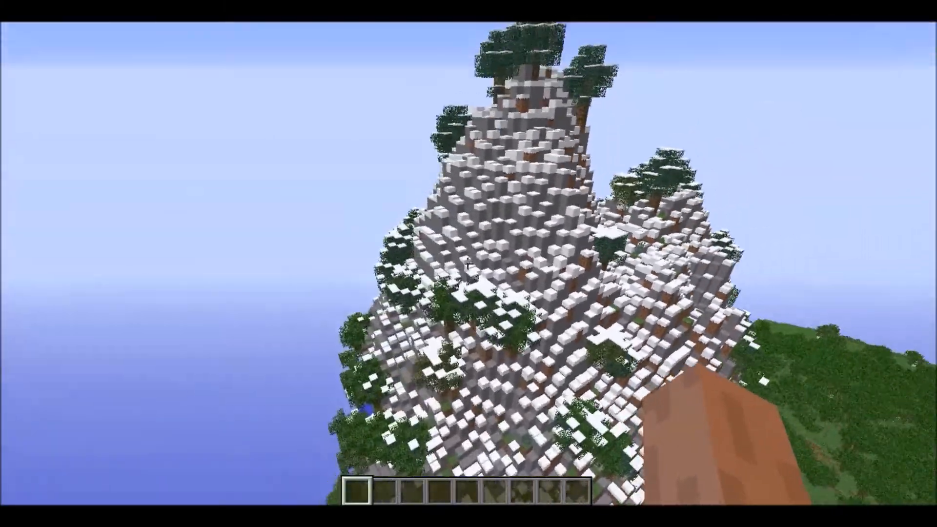
pyautogui.press('w')
pyautogui.press('shift')
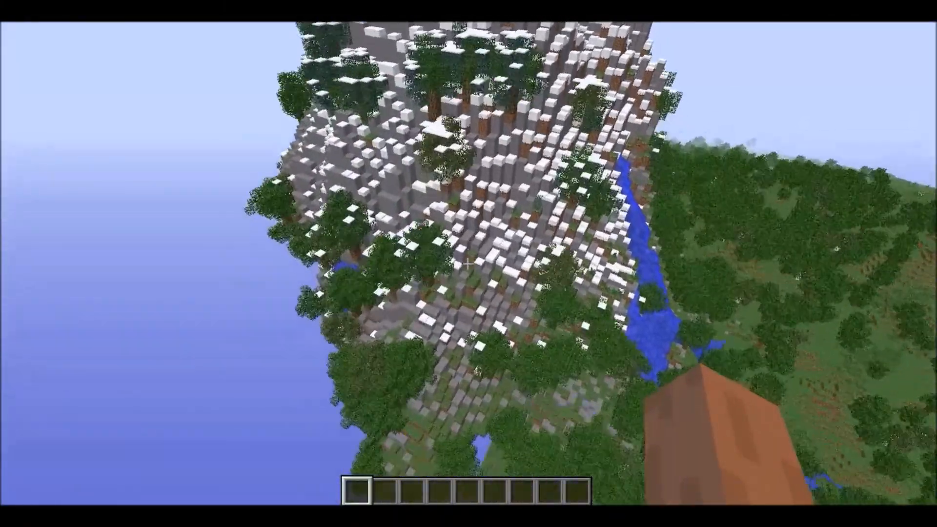
pyautogui.press('w')
pyautogui.press('space')
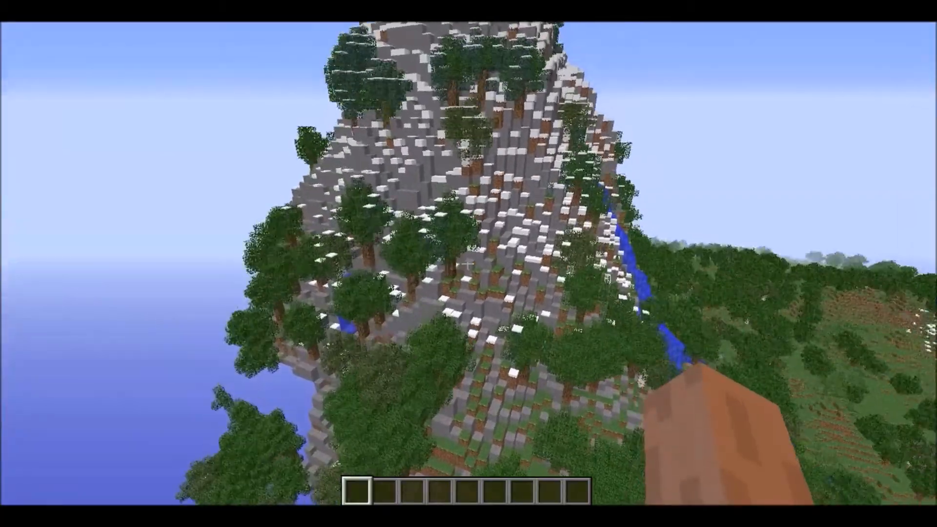
pyautogui.press('w')
pyautogui.press('d')
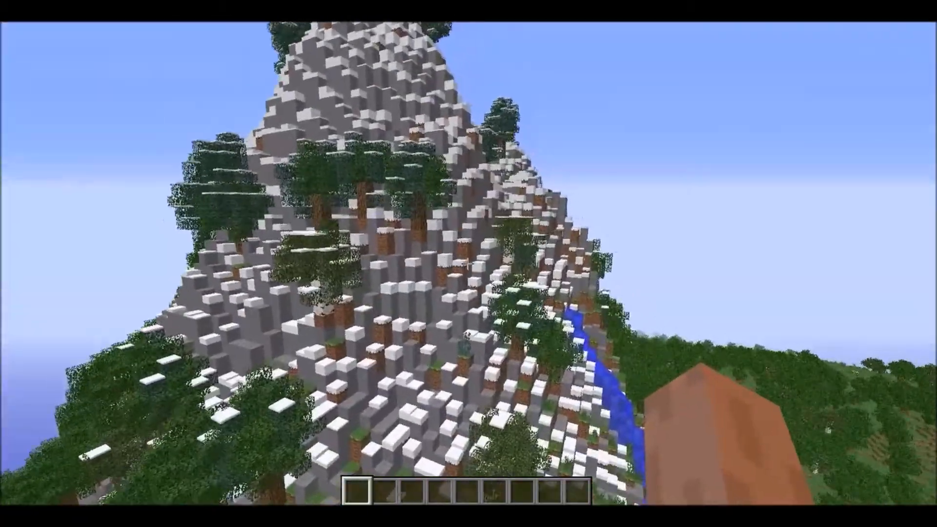
pyautogui.press('w')
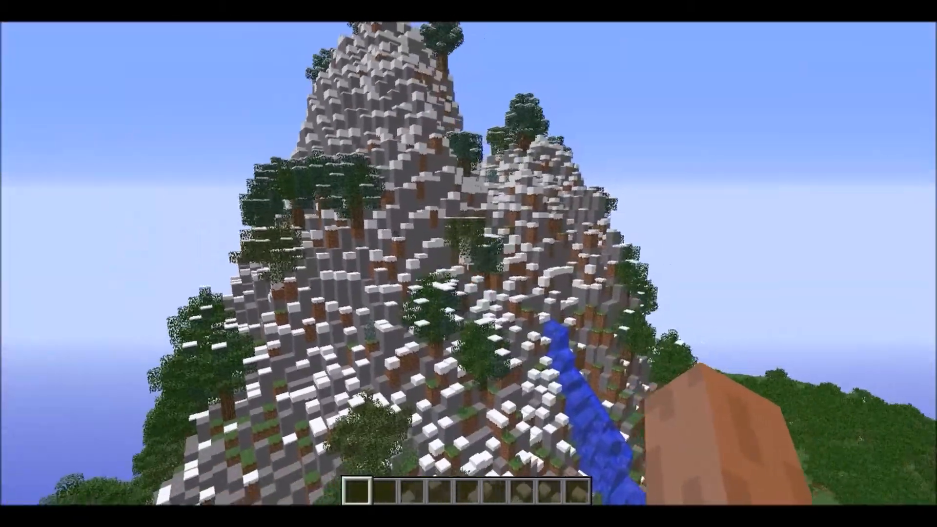
pyautogui.press('w')
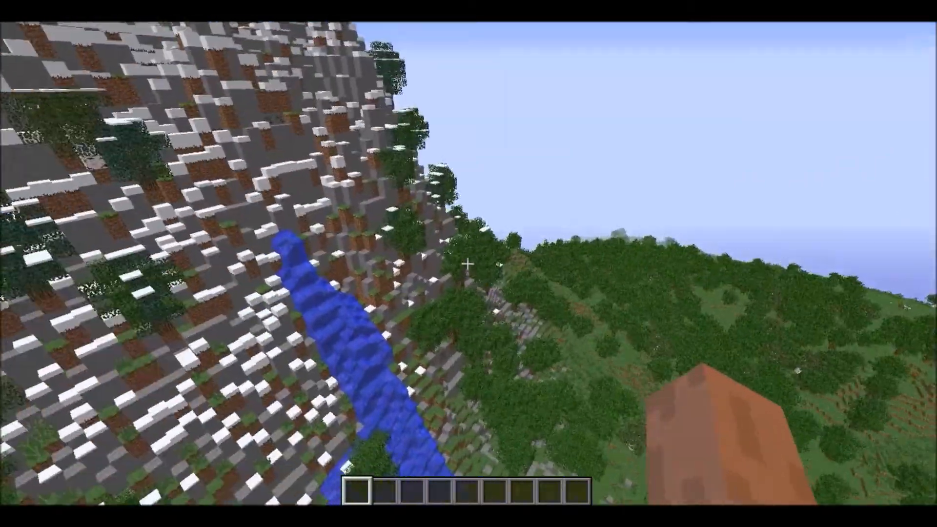
pyautogui.press('w')
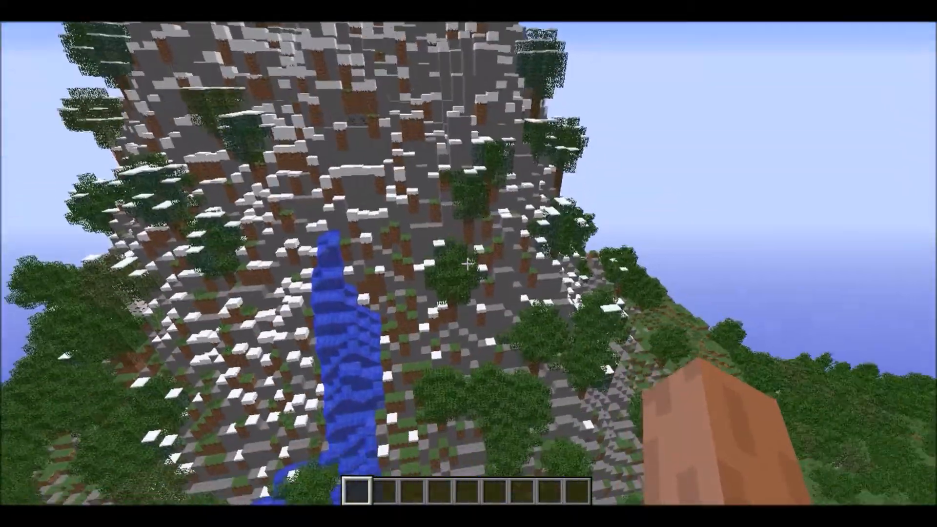
pyautogui.press('w')
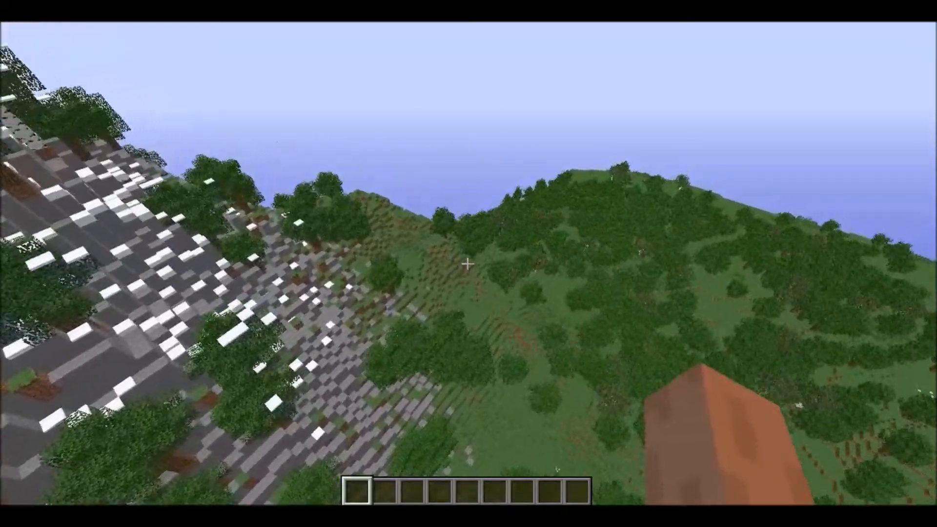
pyautogui.press('w')
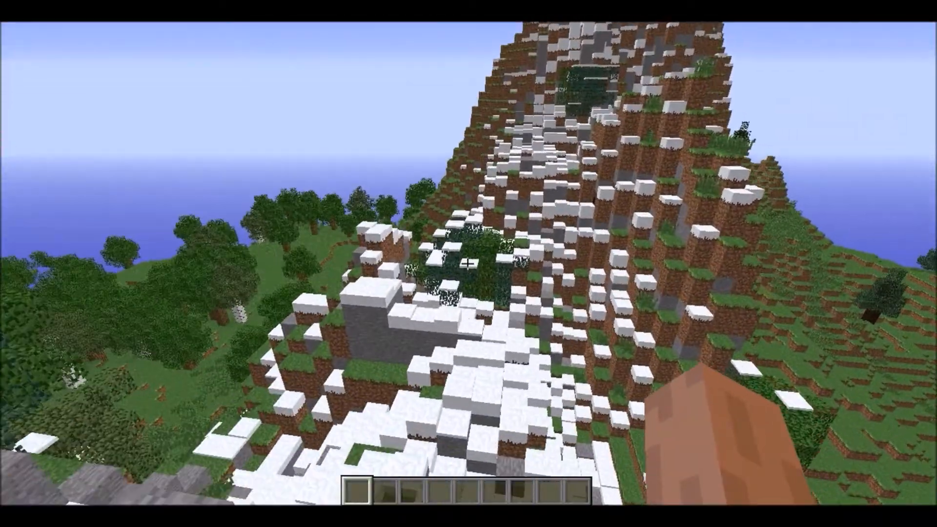
pyautogui.press('w')
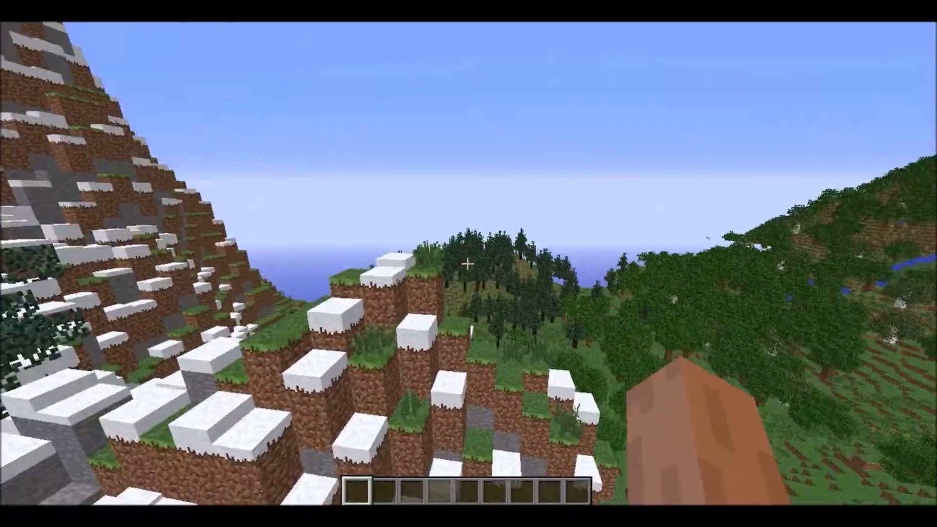
pyautogui.press('w')
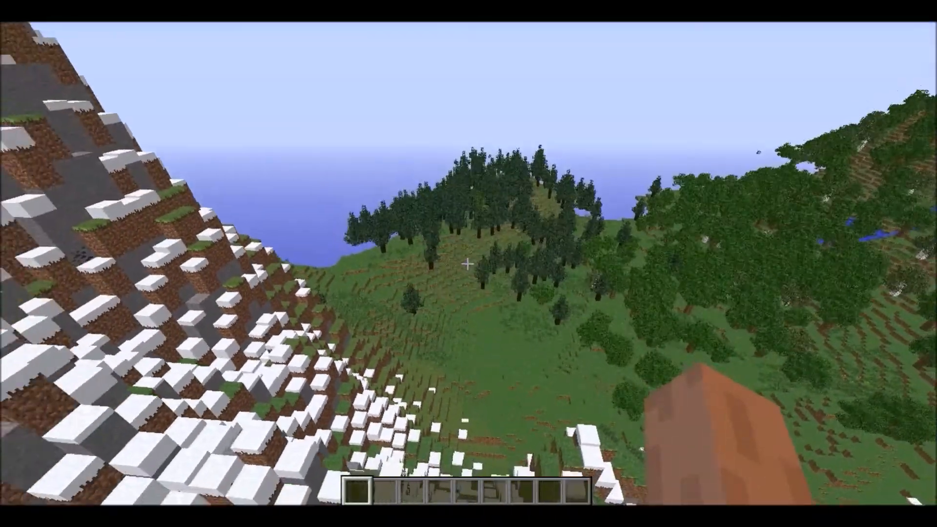
pyautogui.press('w')
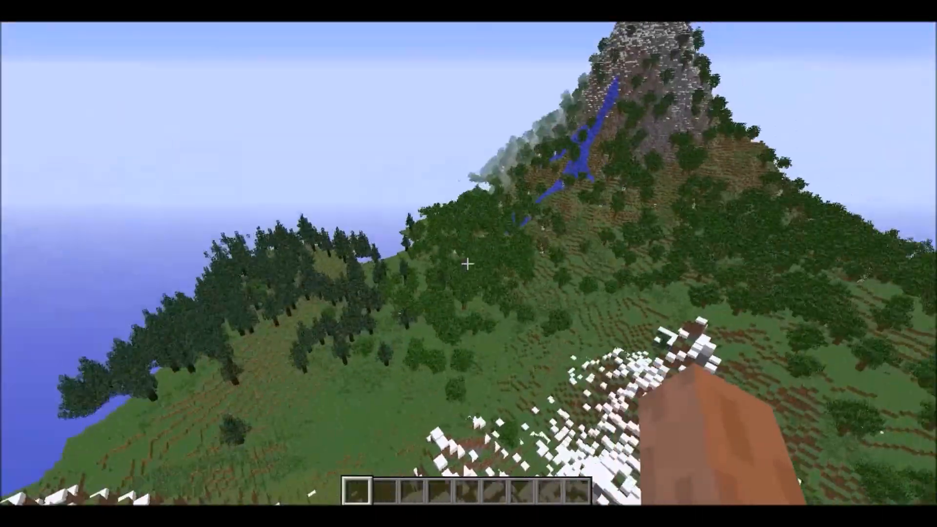